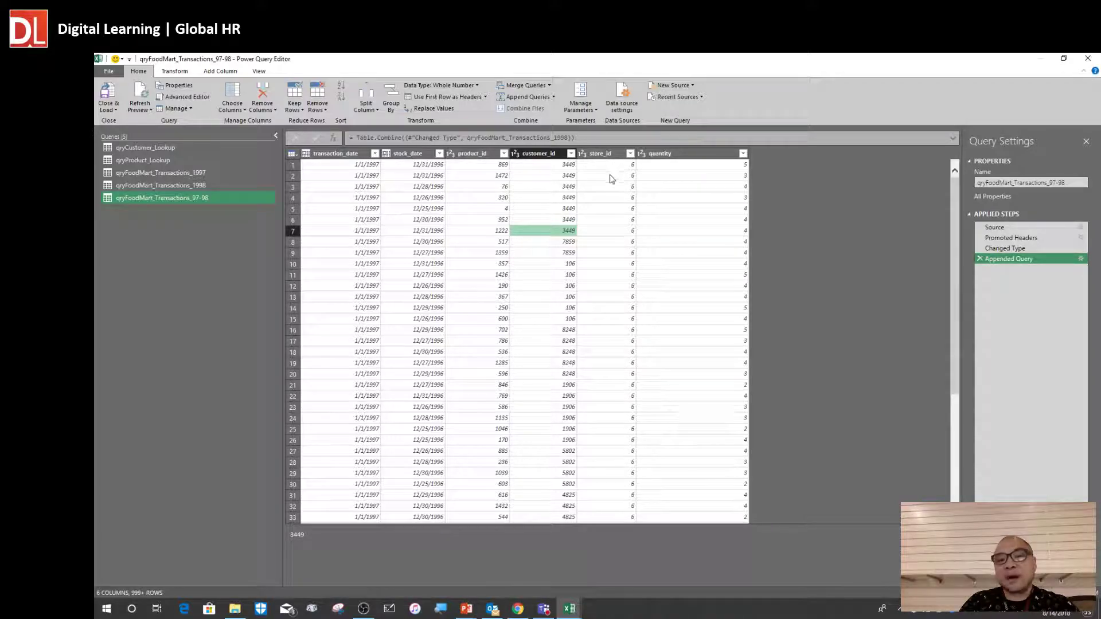
left_click(549, 189)
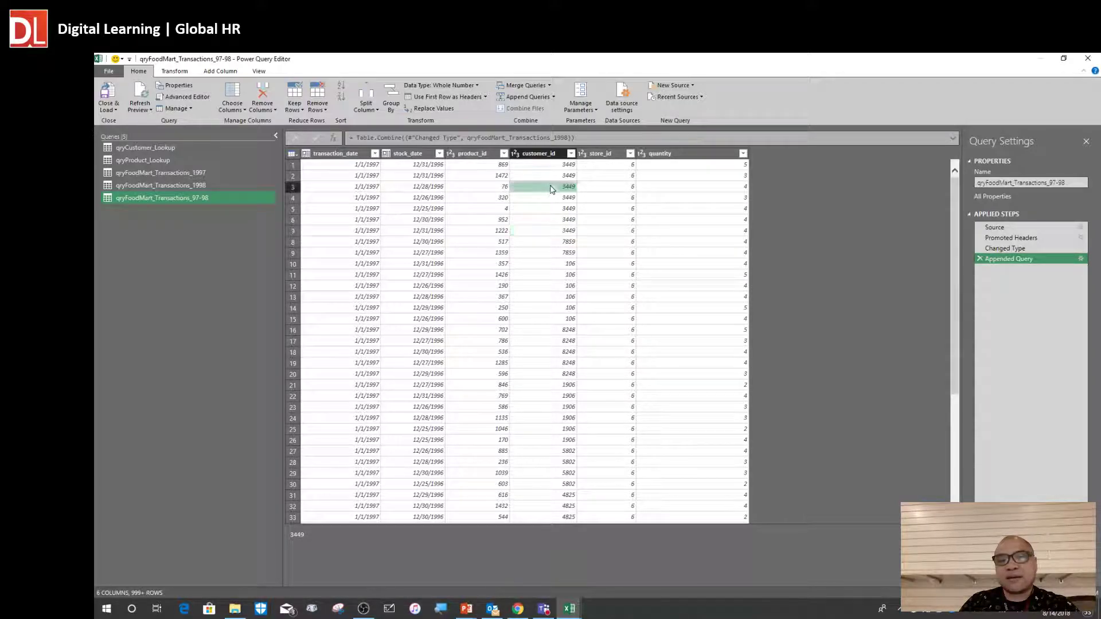
left_click(481, 201)
left_click(412, 221)
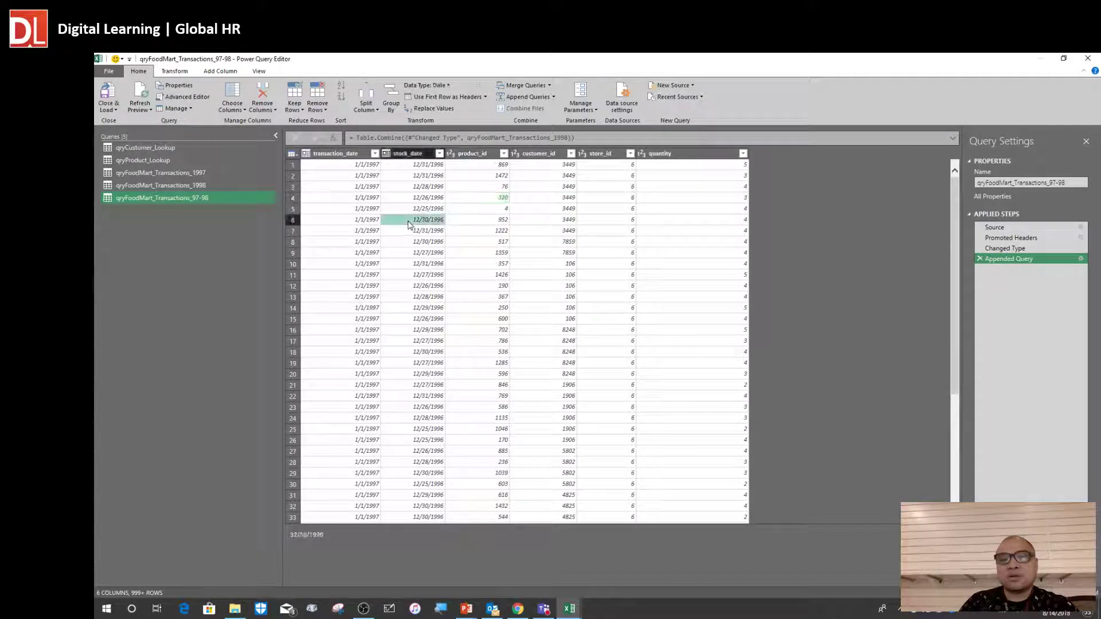
left_click(493, 222)
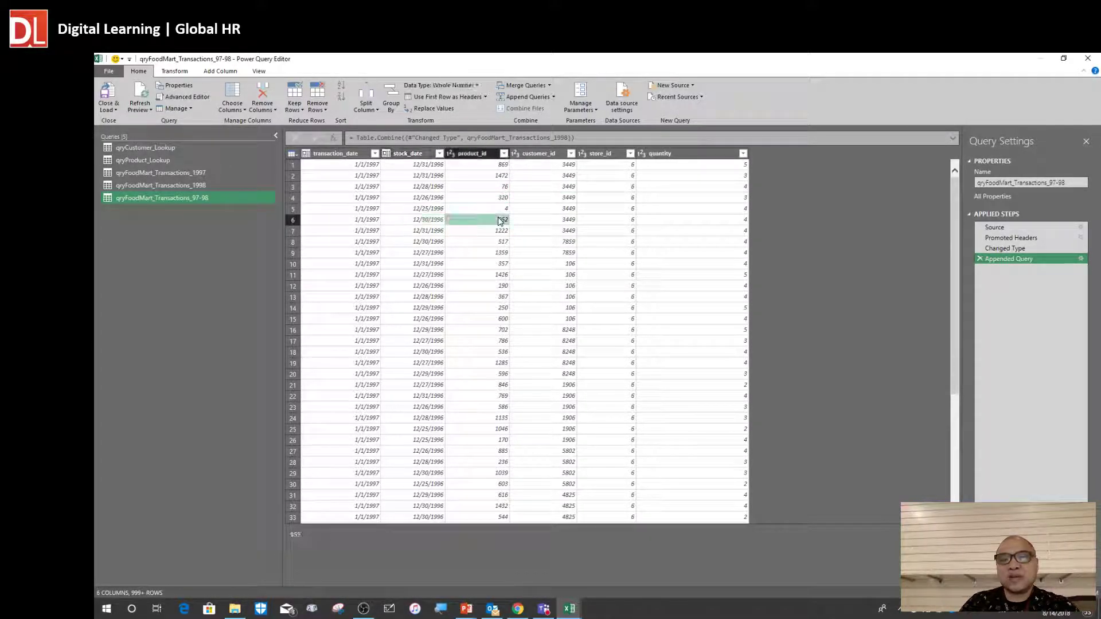
left_click(388, 210)
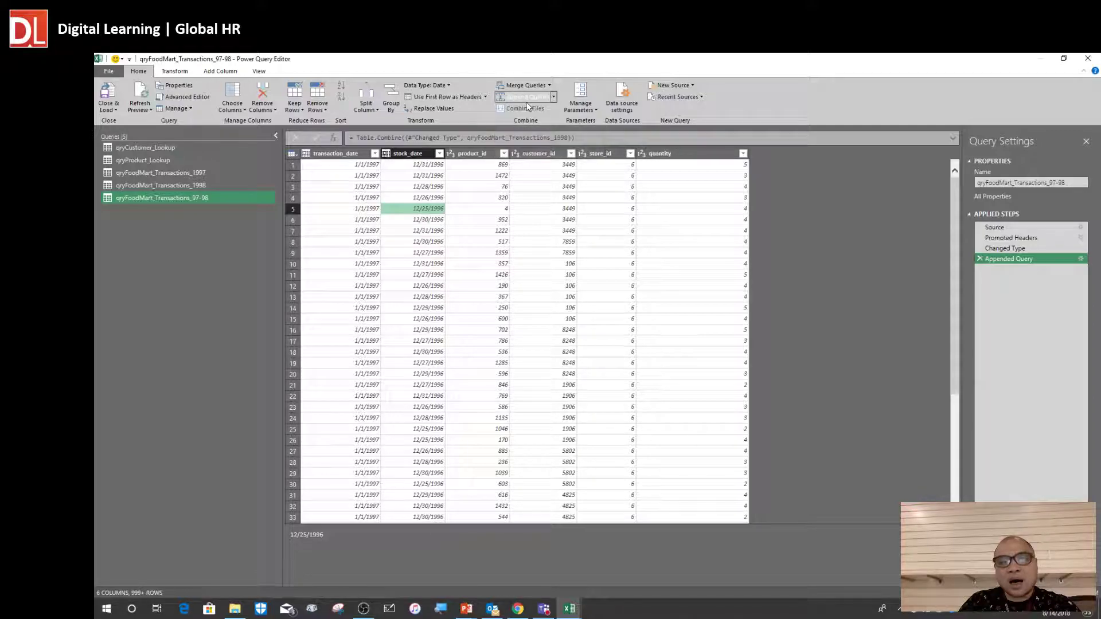
Start a merge as a new query with qryFoodMart_Transactions_97-98 as the first table and qryProduct_Lookup as the second.
left_click(551, 84)
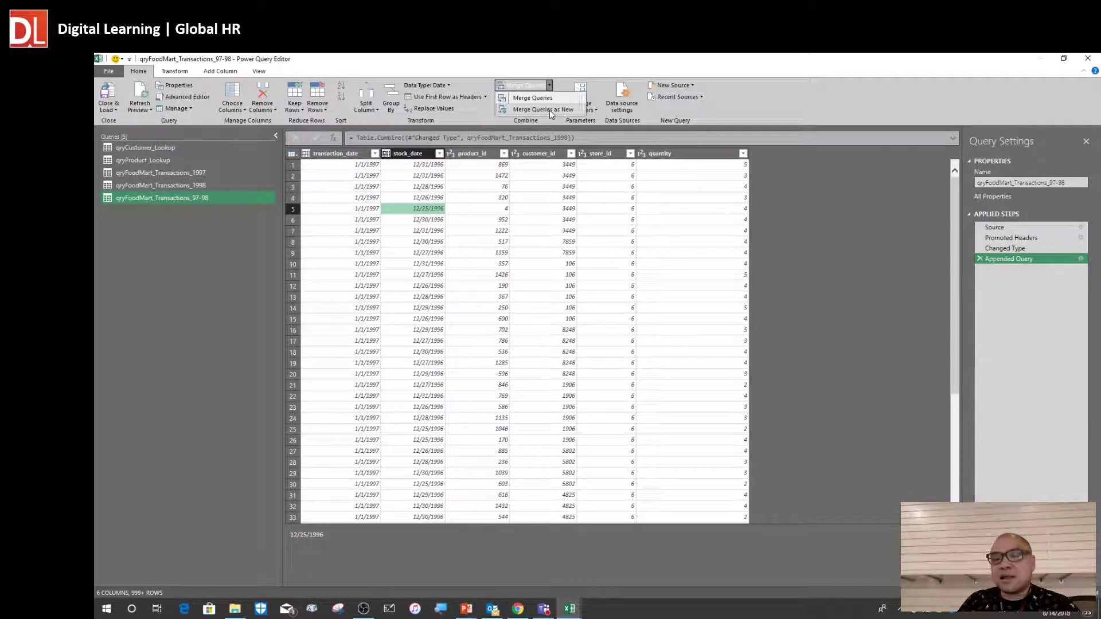
left_click(549, 110)
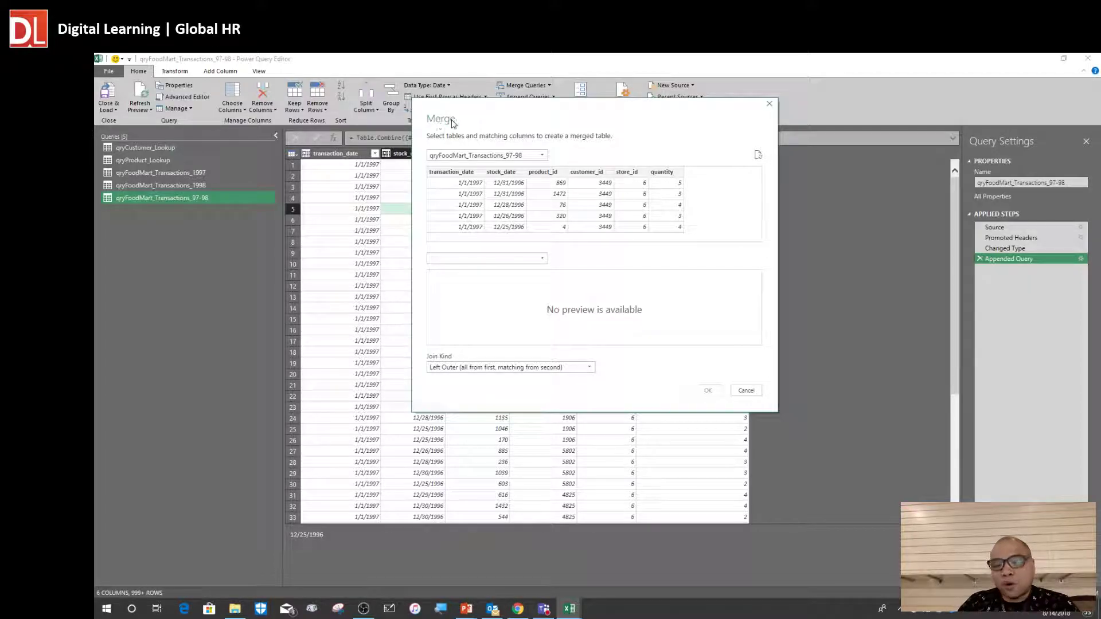
left_click(496, 156)
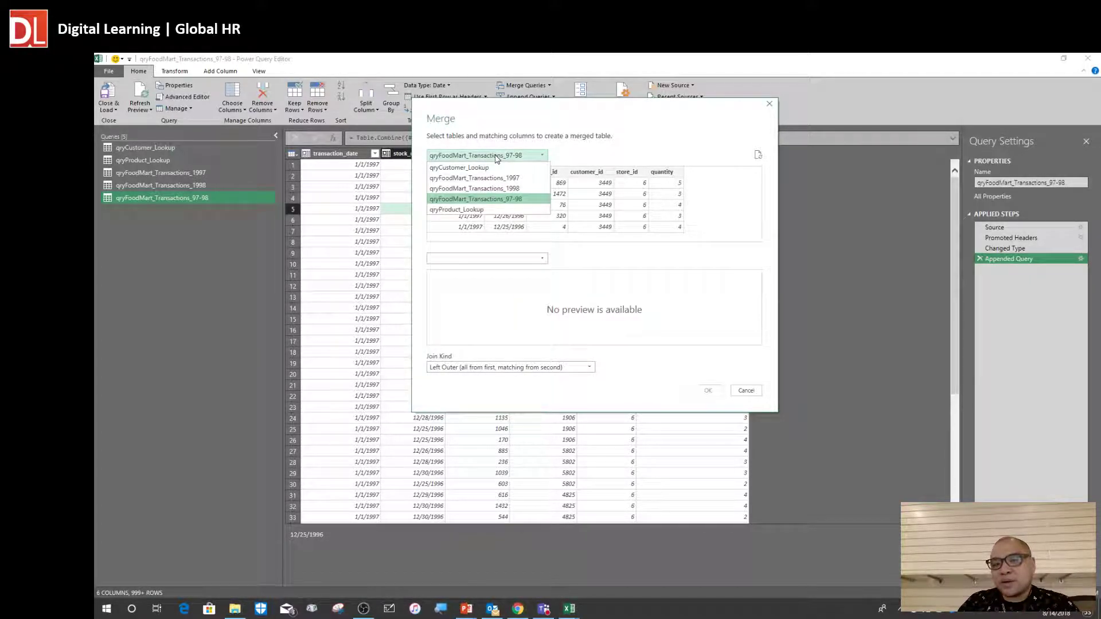
left_click(531, 200)
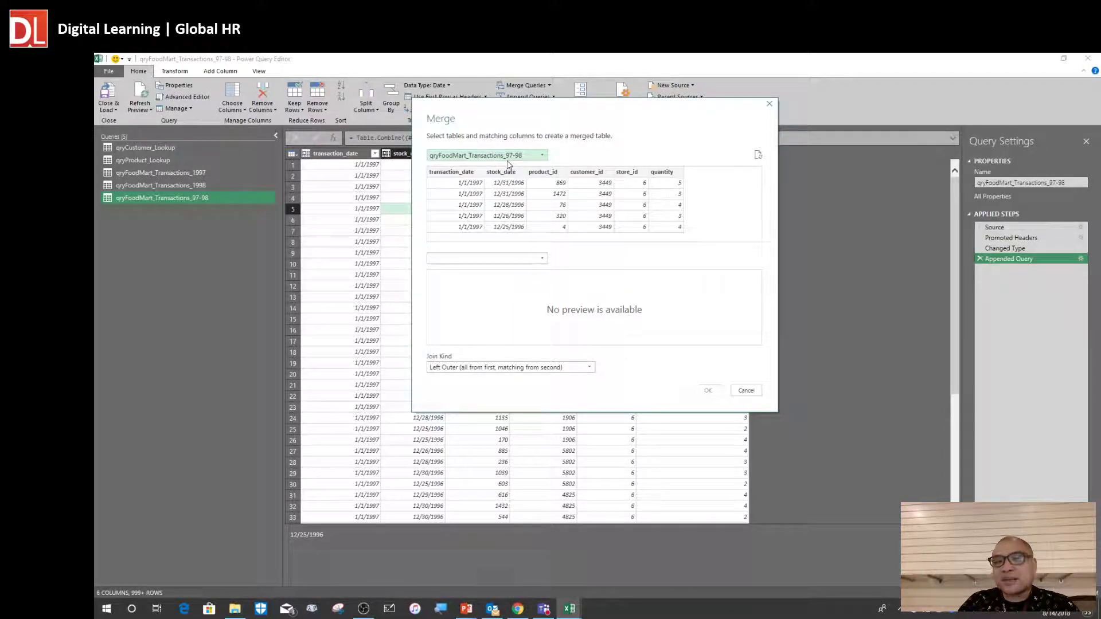
left_click(510, 260)
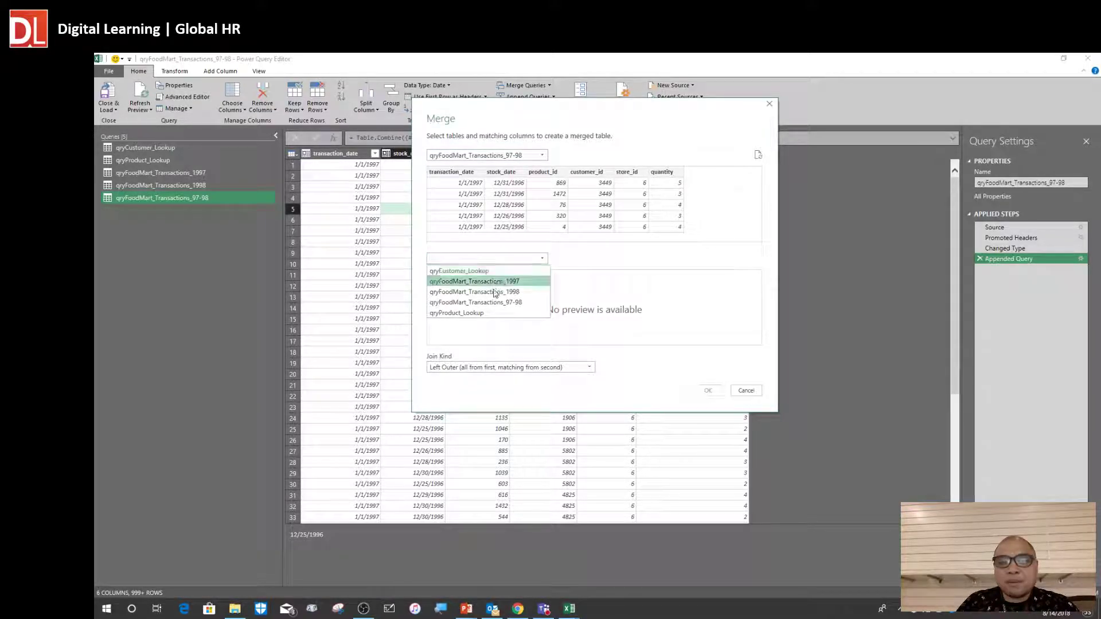
left_click(486, 315)
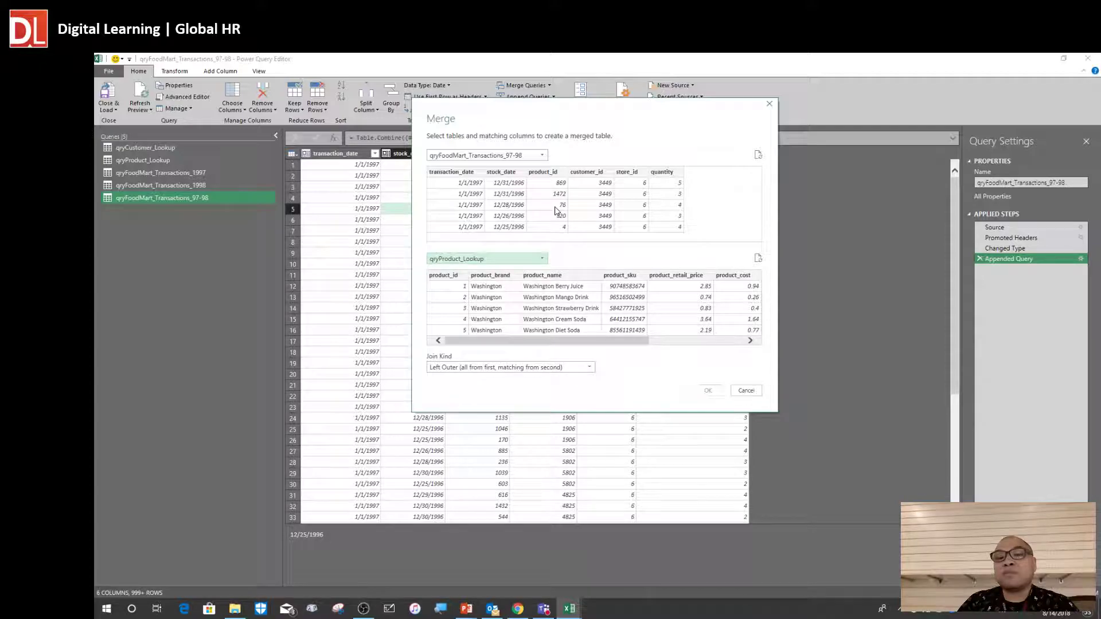
Match the two tables of the merge on their product_id columns.
left_click(555, 174)
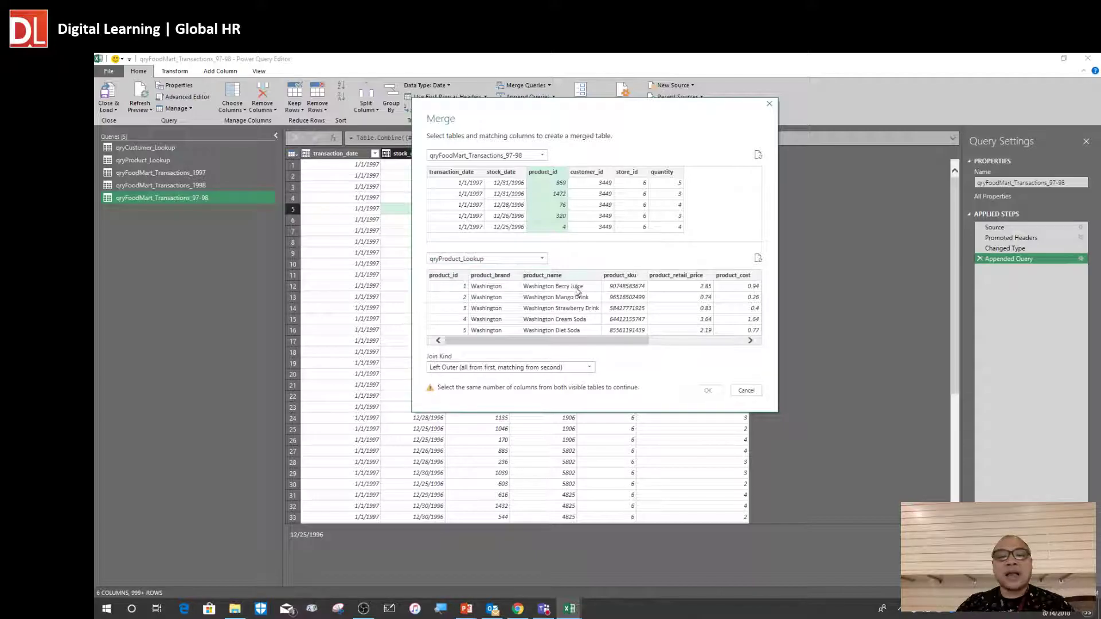
left_click(455, 277)
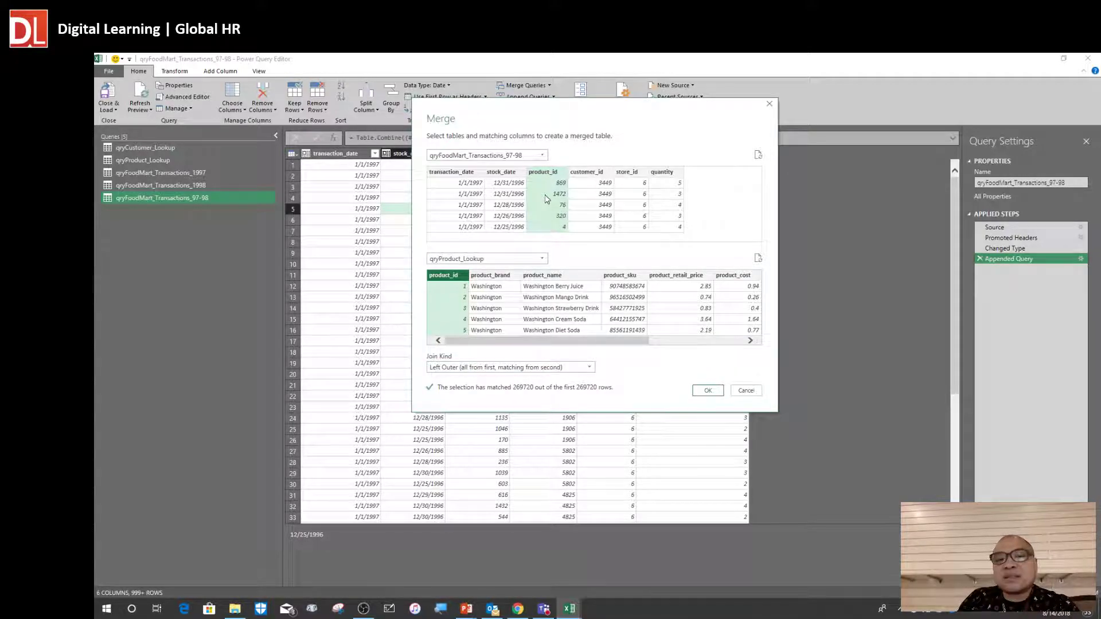
left_click(552, 174)
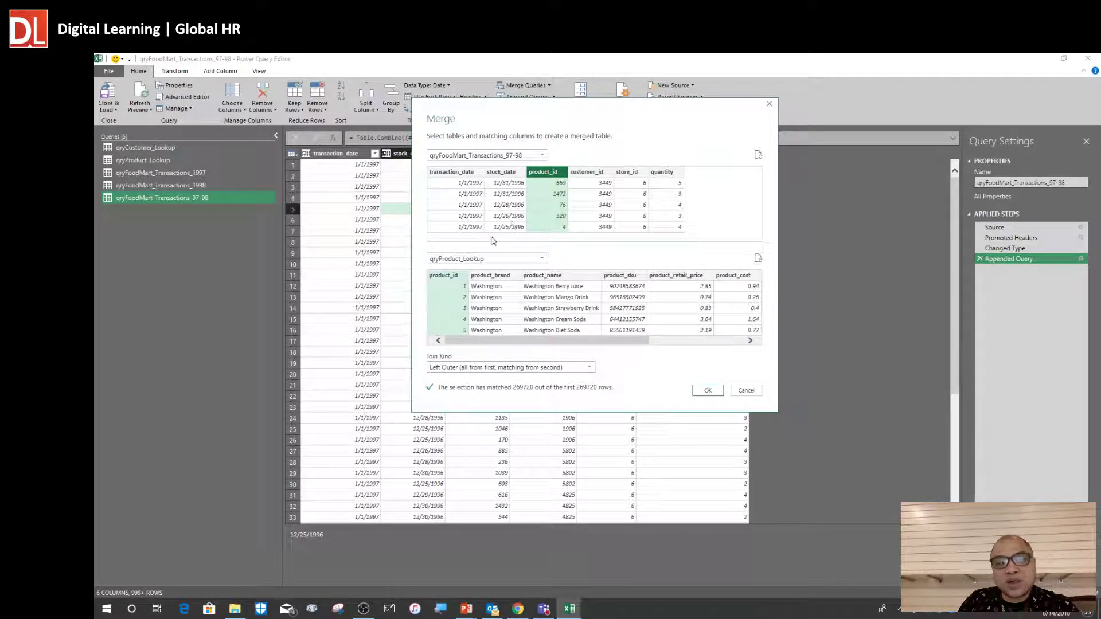
left_click(443, 277)
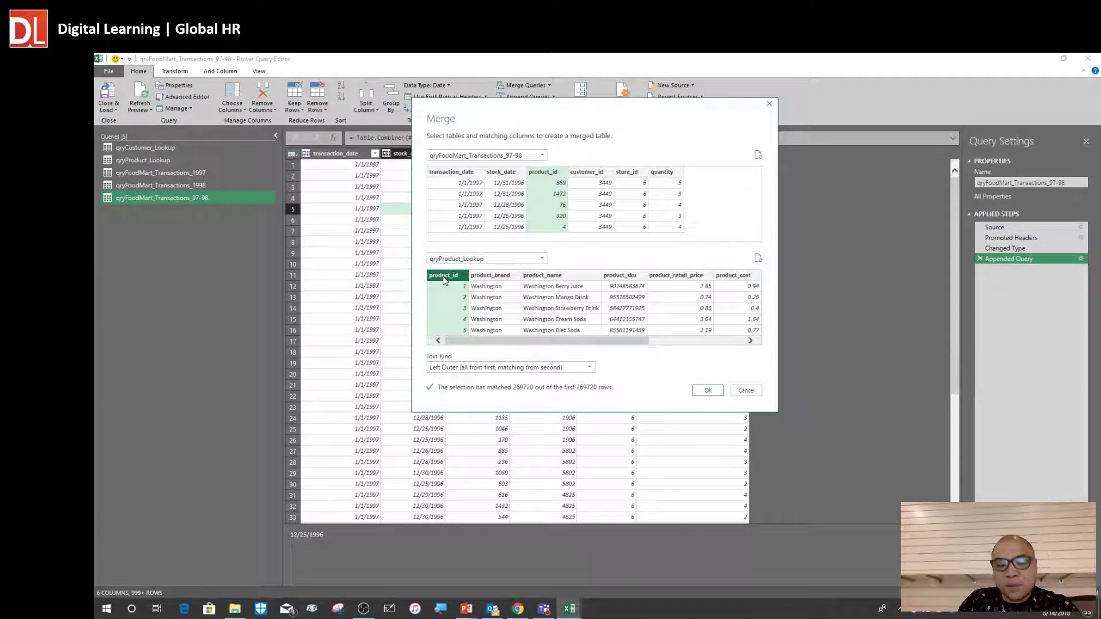
Examine the join kinds available for the merge, comparing Left Outer with the Right Outer, Full Outer, Inner and Anti options.
left_click(518, 371)
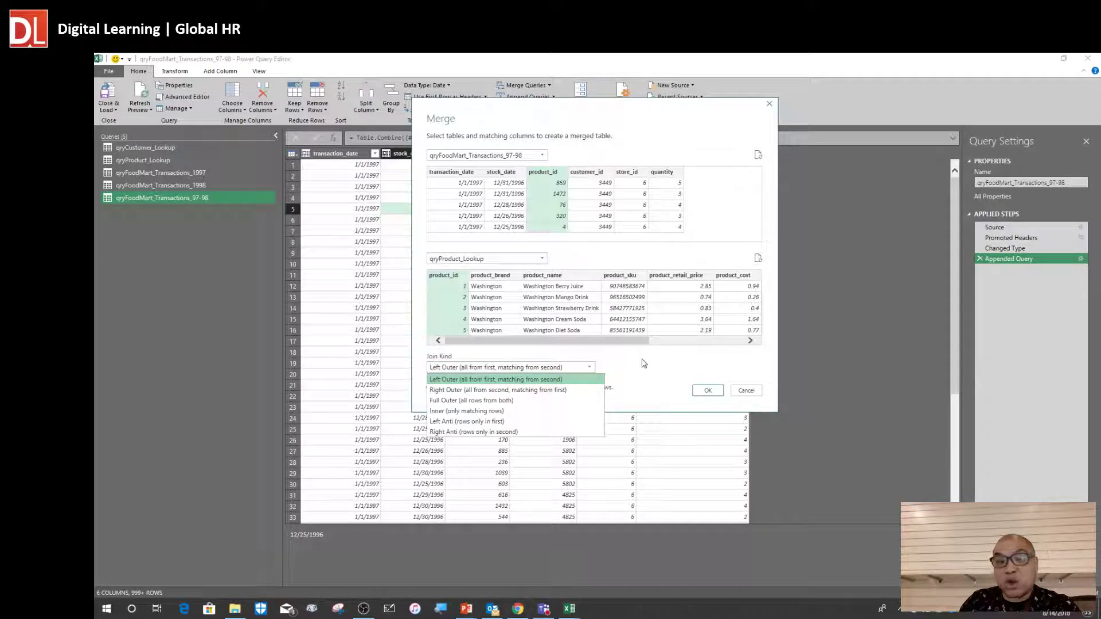
left_click(536, 379)
left_click(549, 371)
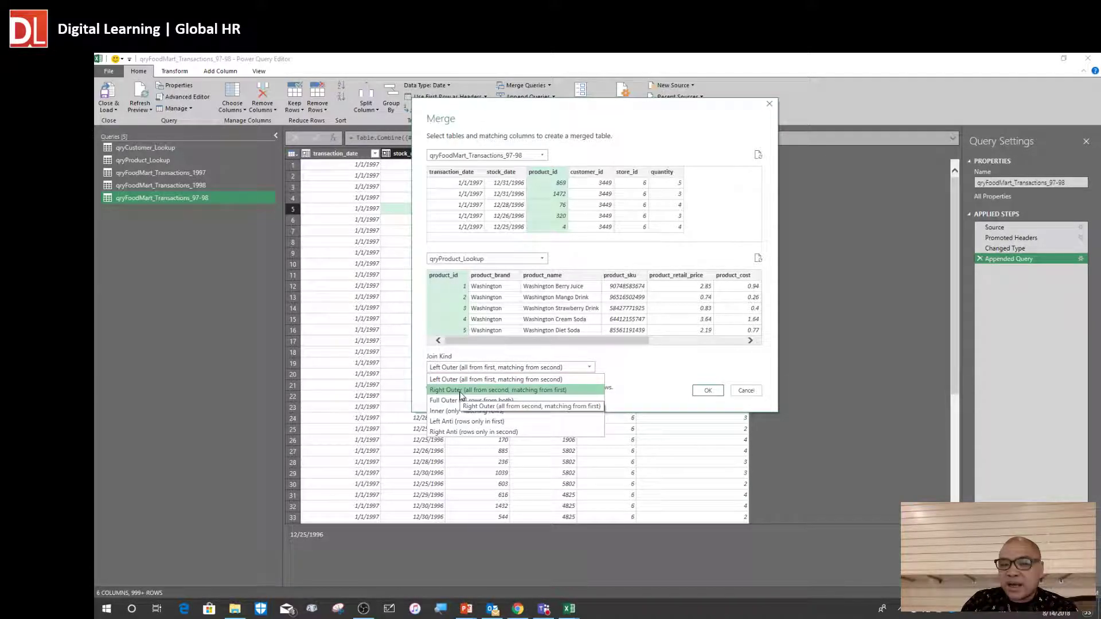
left_click(486, 380)
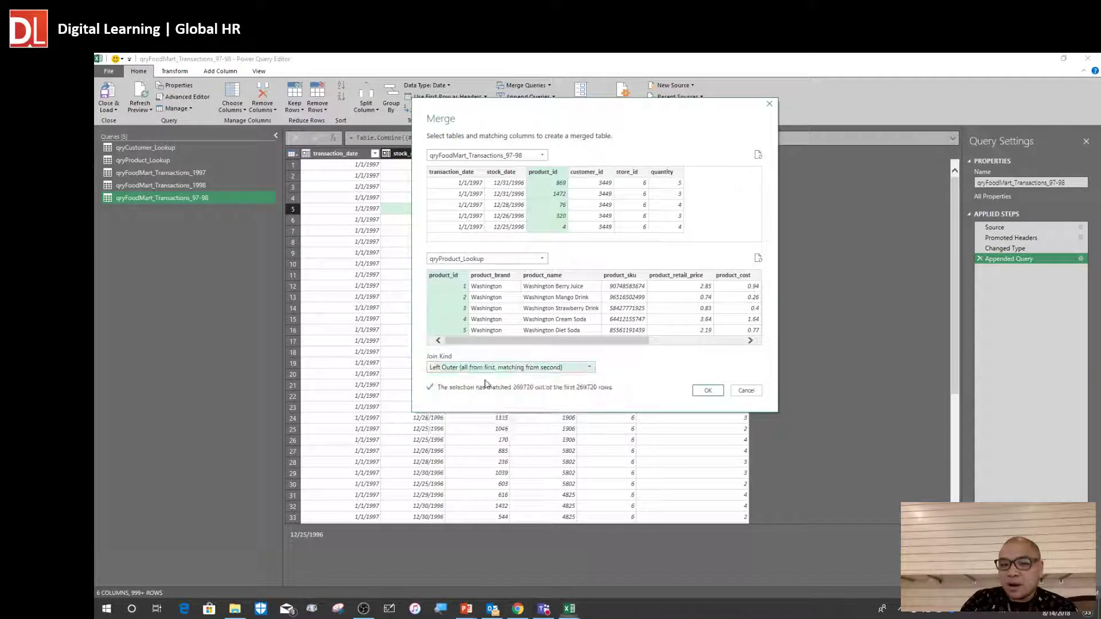
left_click(503, 368)
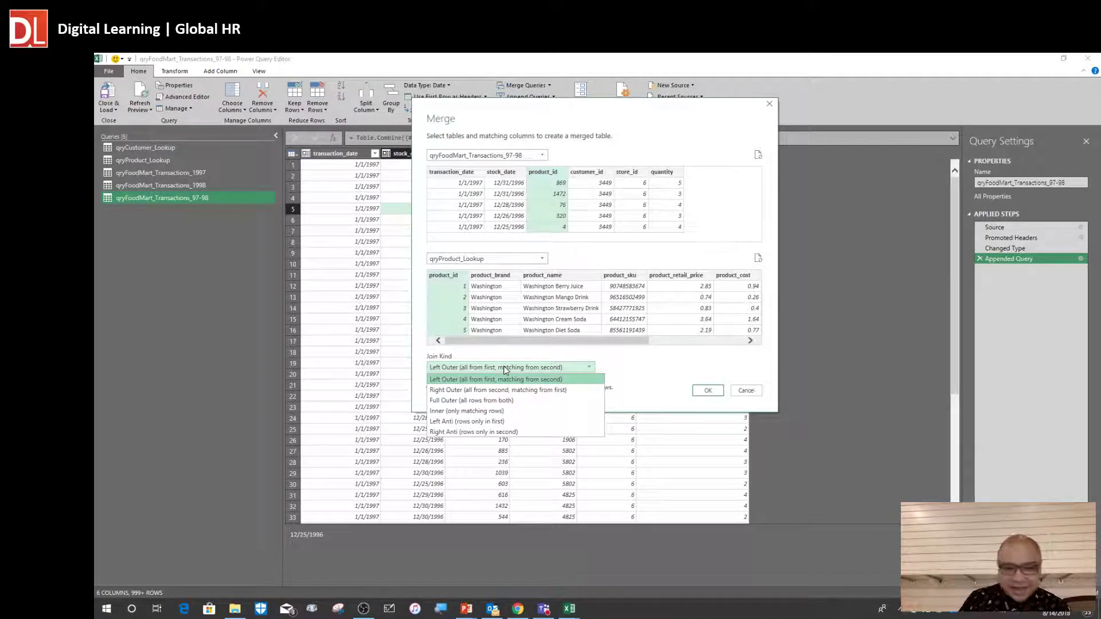
left_click(679, 360)
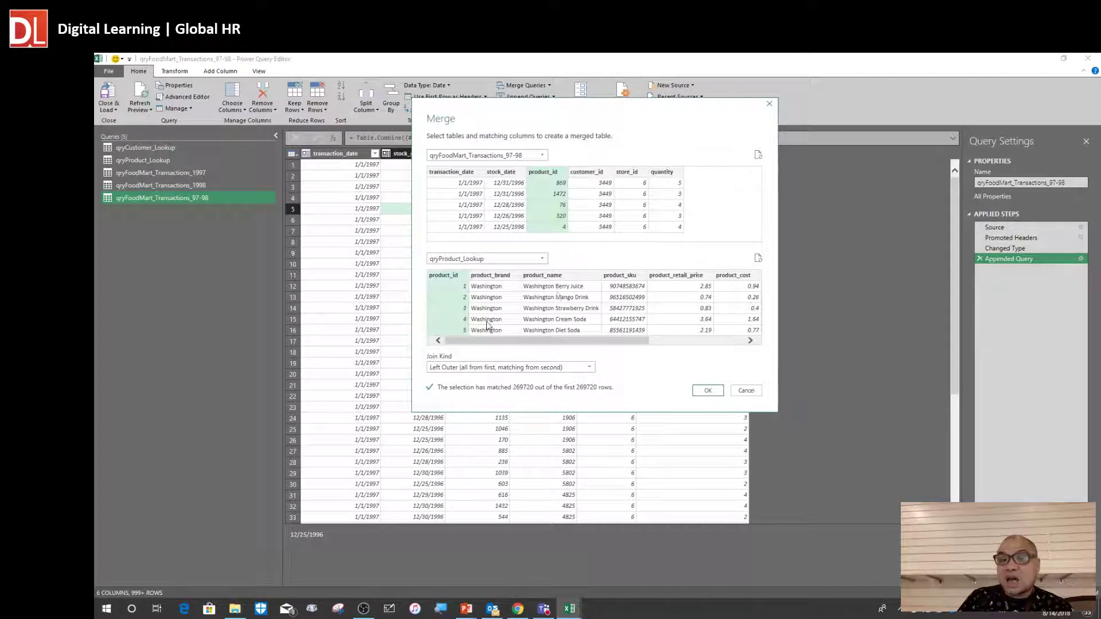
left_click(554, 367)
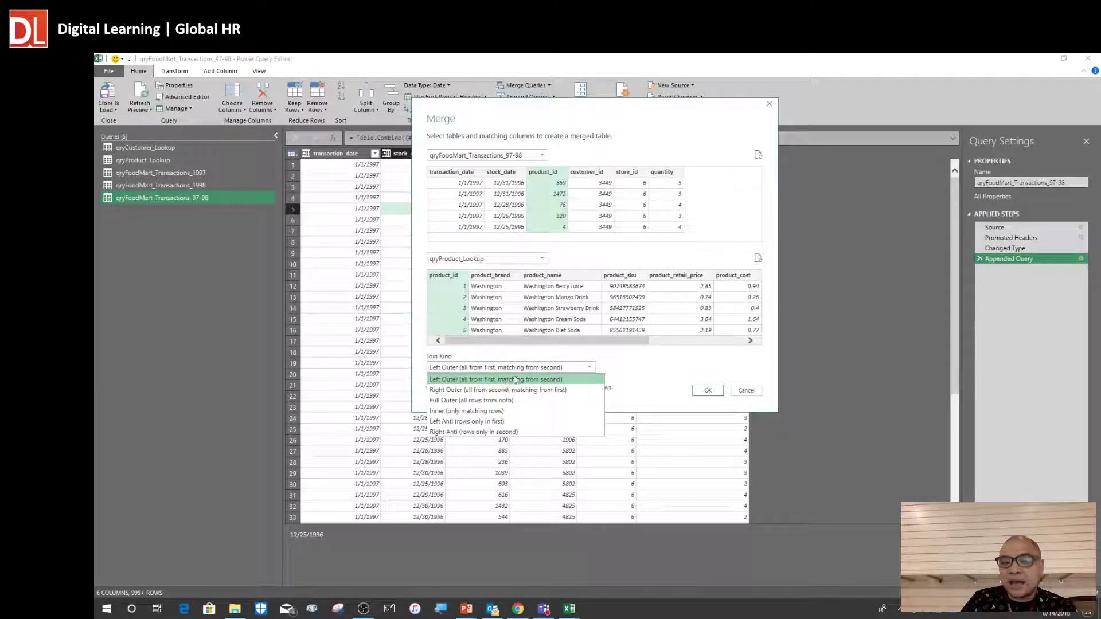
left_click(593, 260)
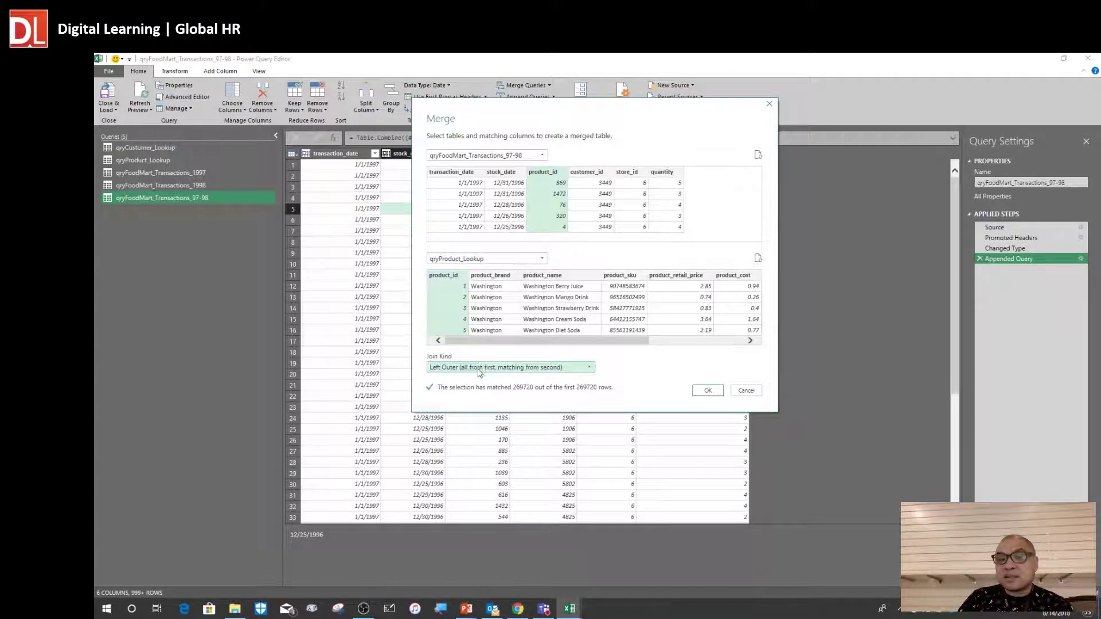
left_click(523, 369)
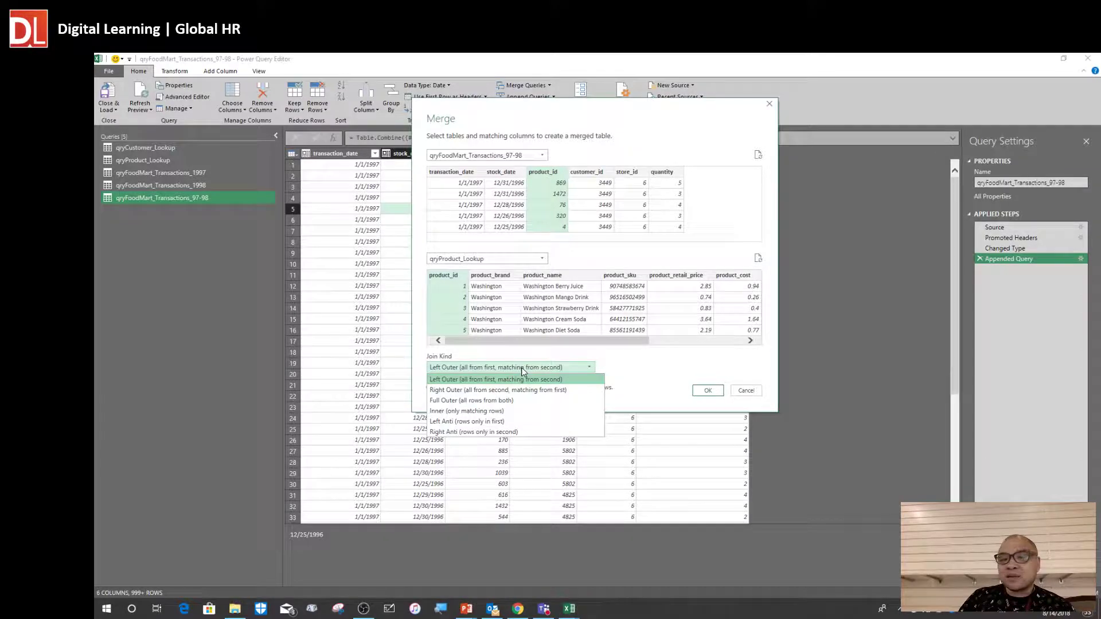
left_click(505, 379)
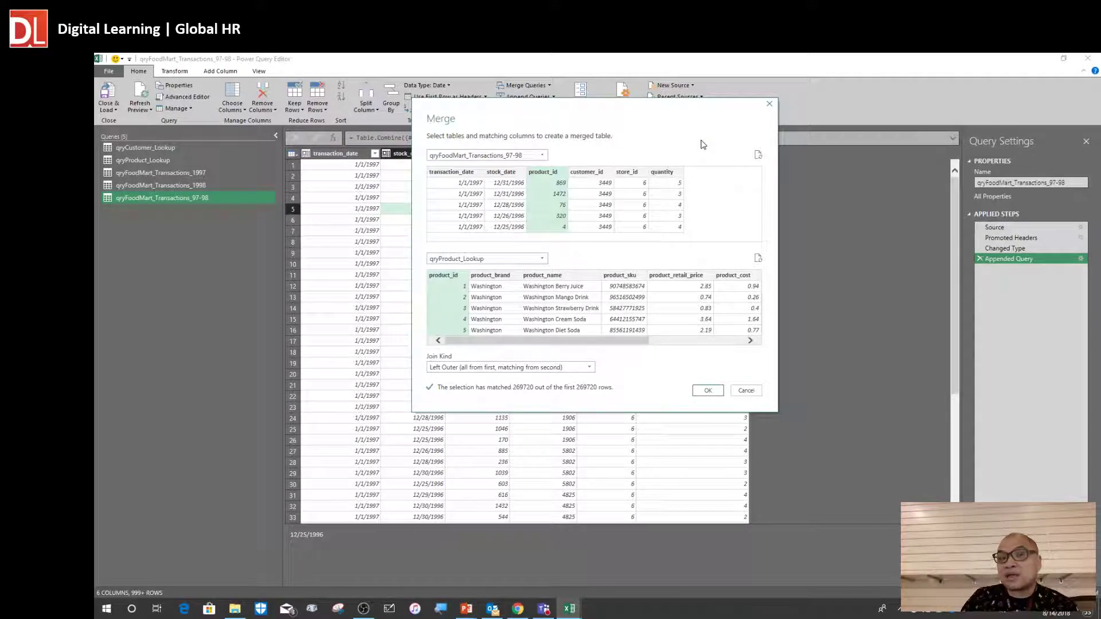
left_click(481, 368)
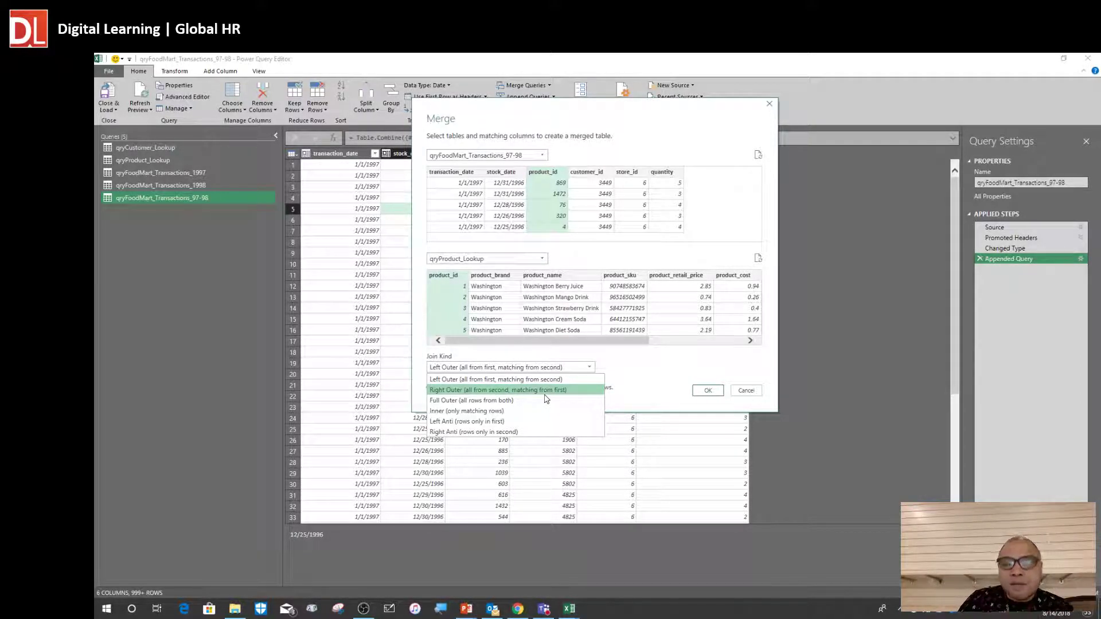
left_click(660, 377)
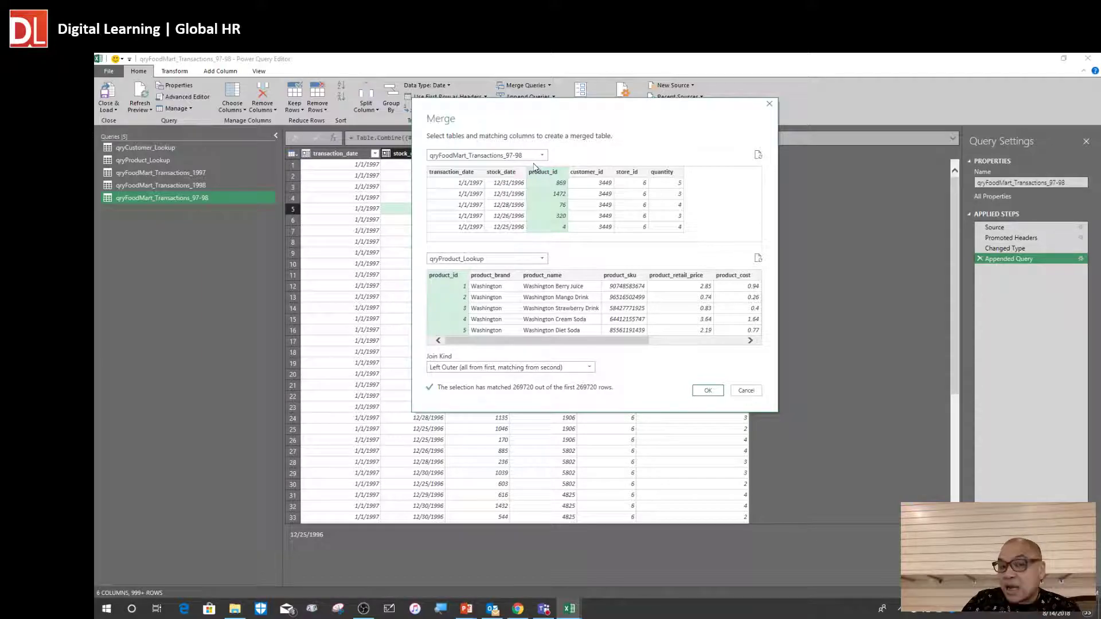
Set the join kind to Left Outer (all from first, matching from second) and create the merged query.
left_click(557, 367)
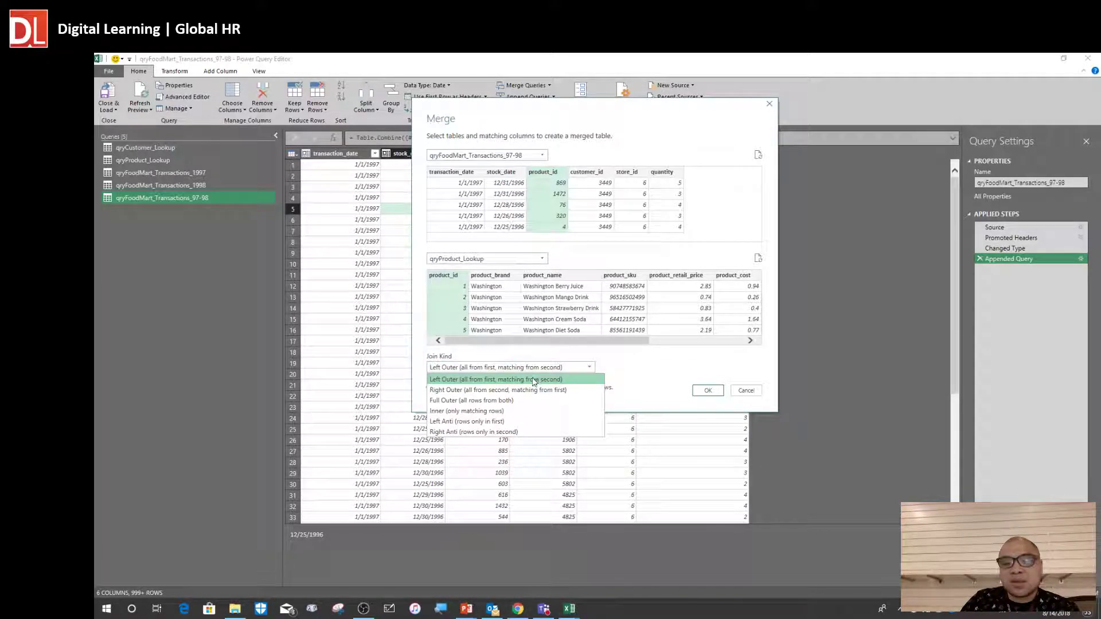
left_click(533, 380)
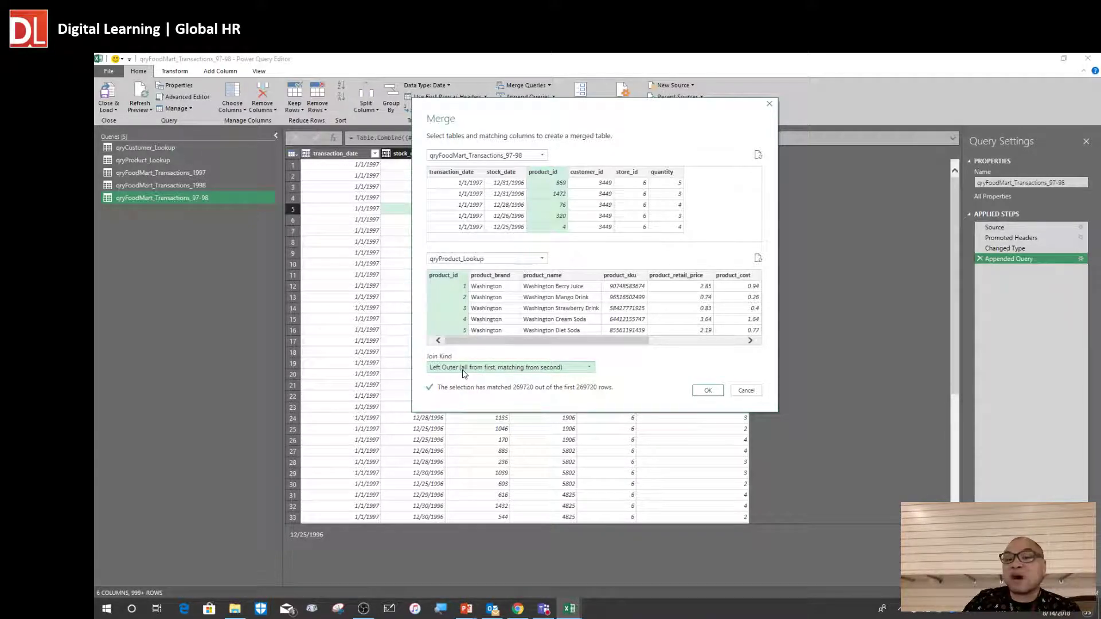
left_click(708, 391)
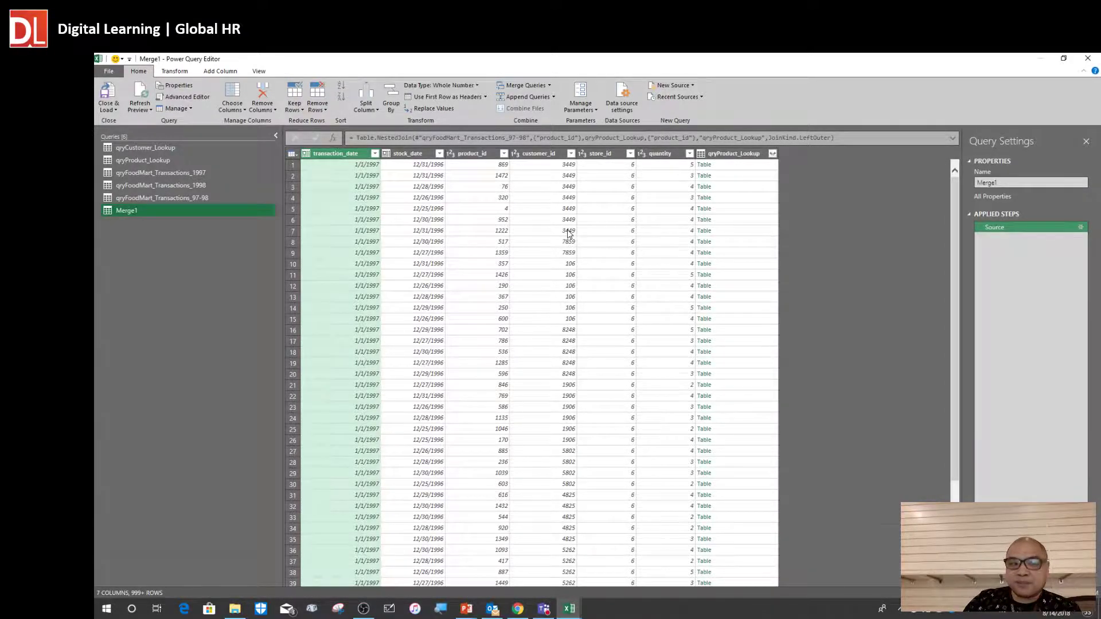
Rename the merged query as qryTranscations.
left_click(571, 231)
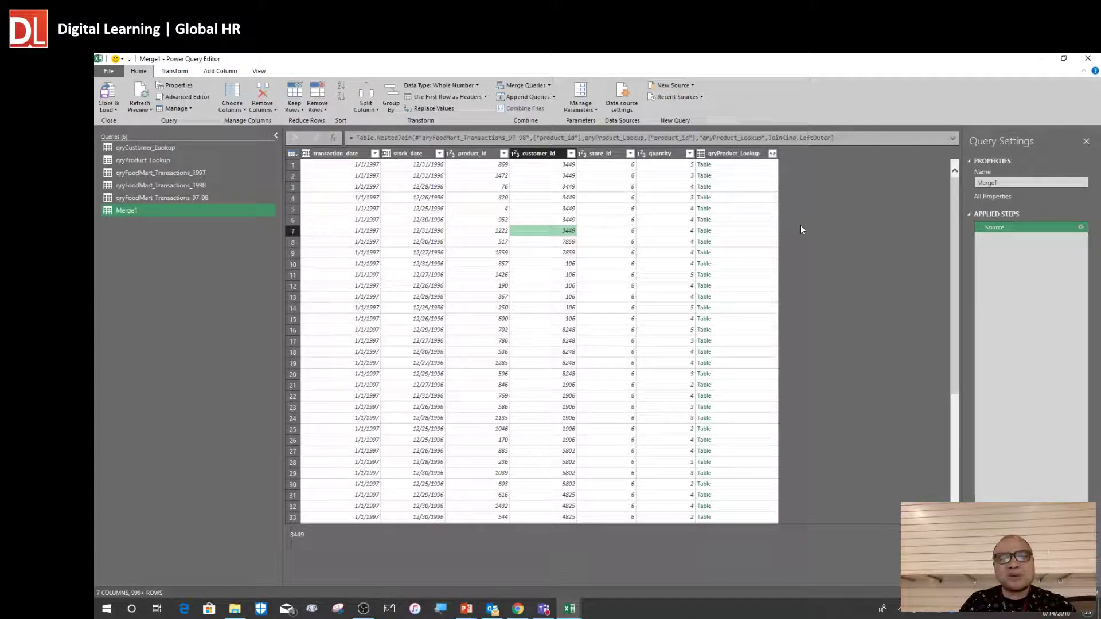
left_click_drag(1012, 183, 886, 183)
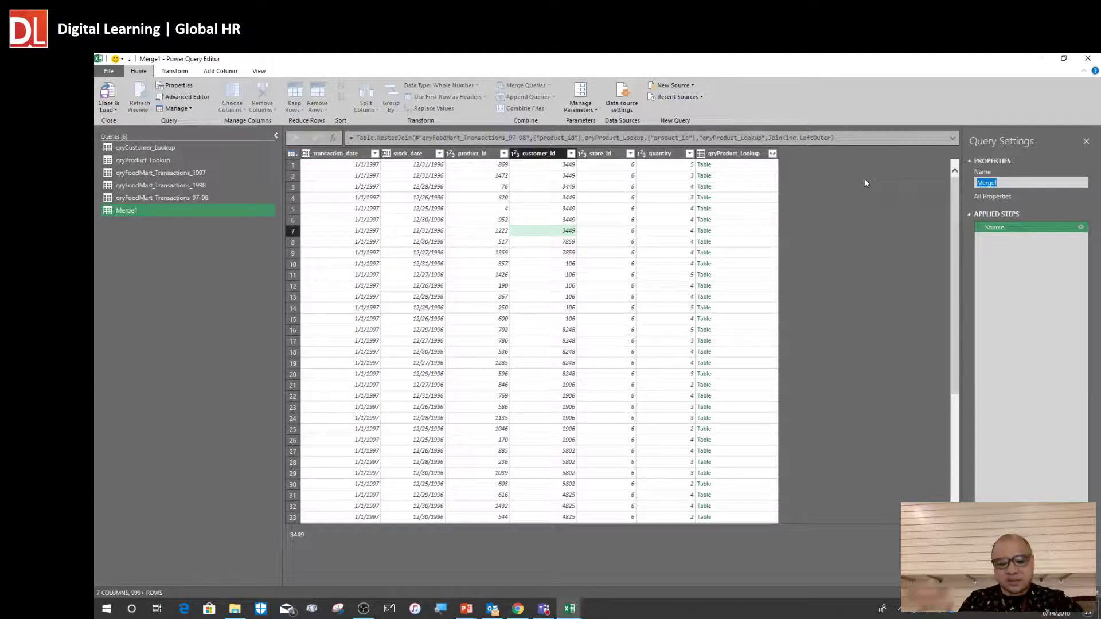
type("qry")
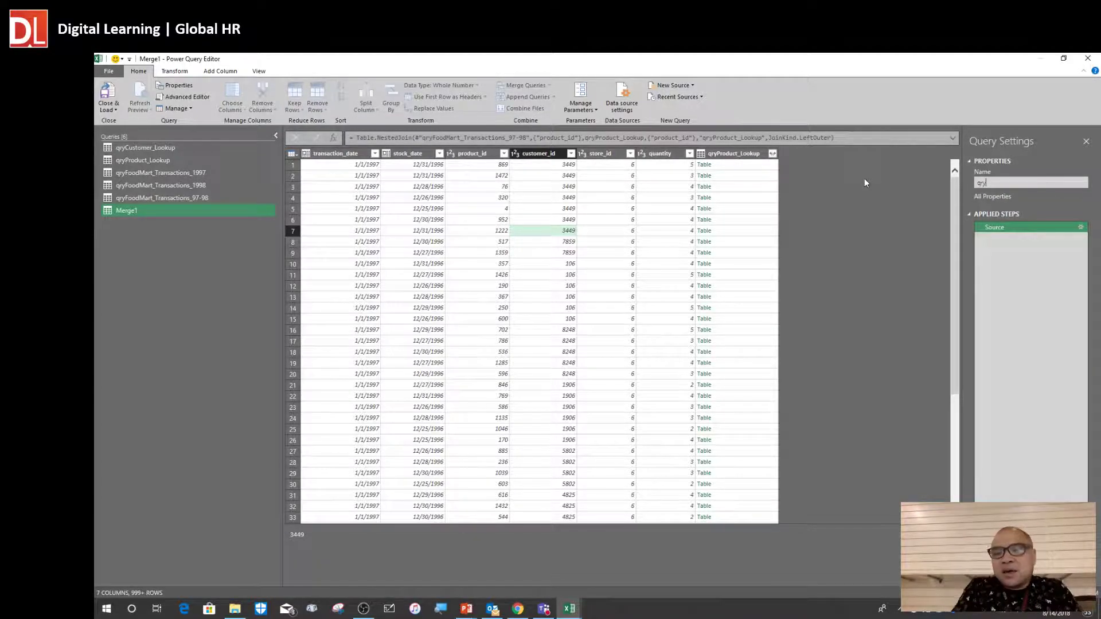
type("Tr")
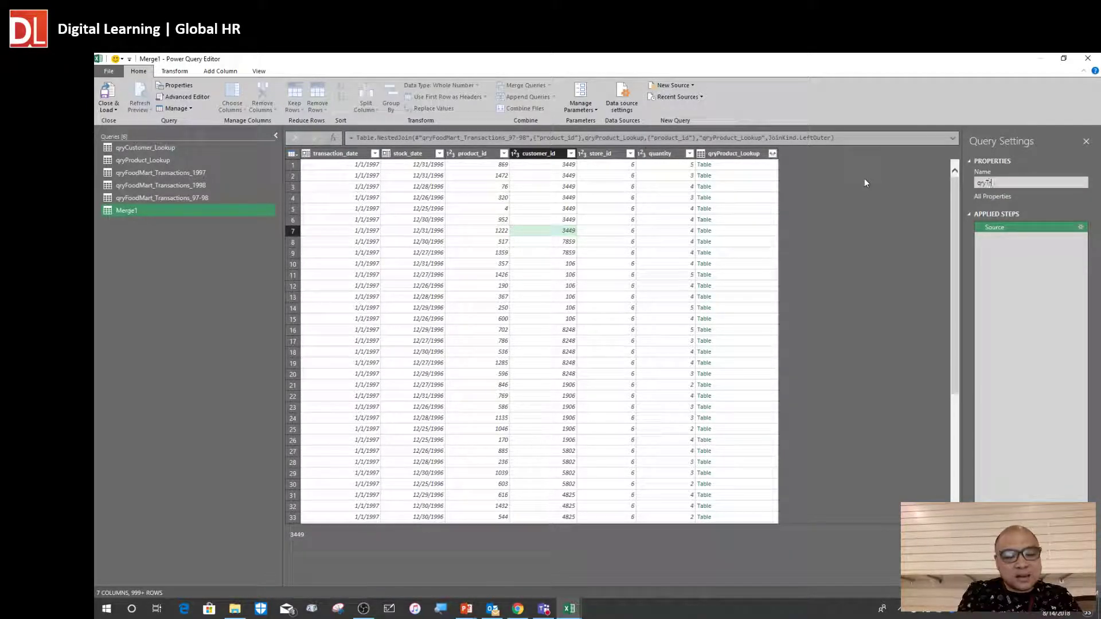
type("ans")
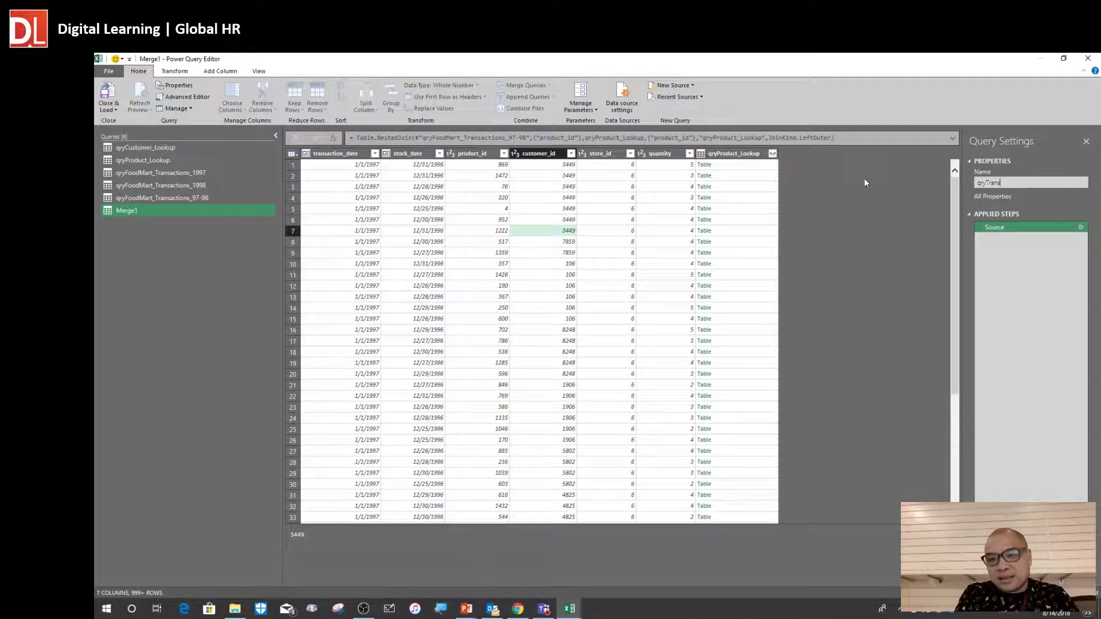
type("cation")
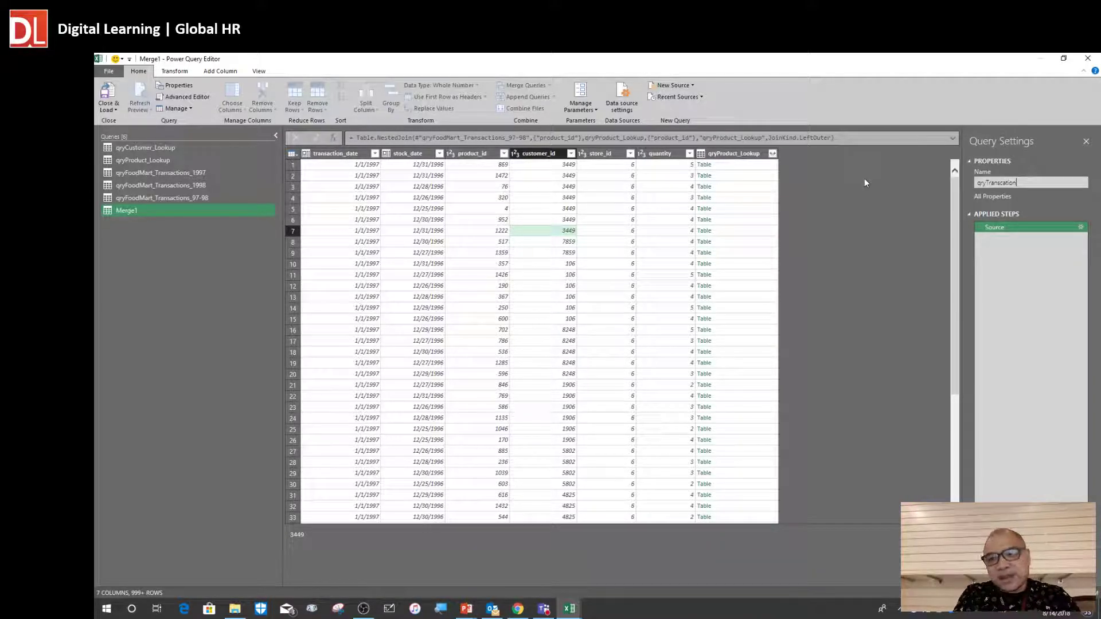
type("s")
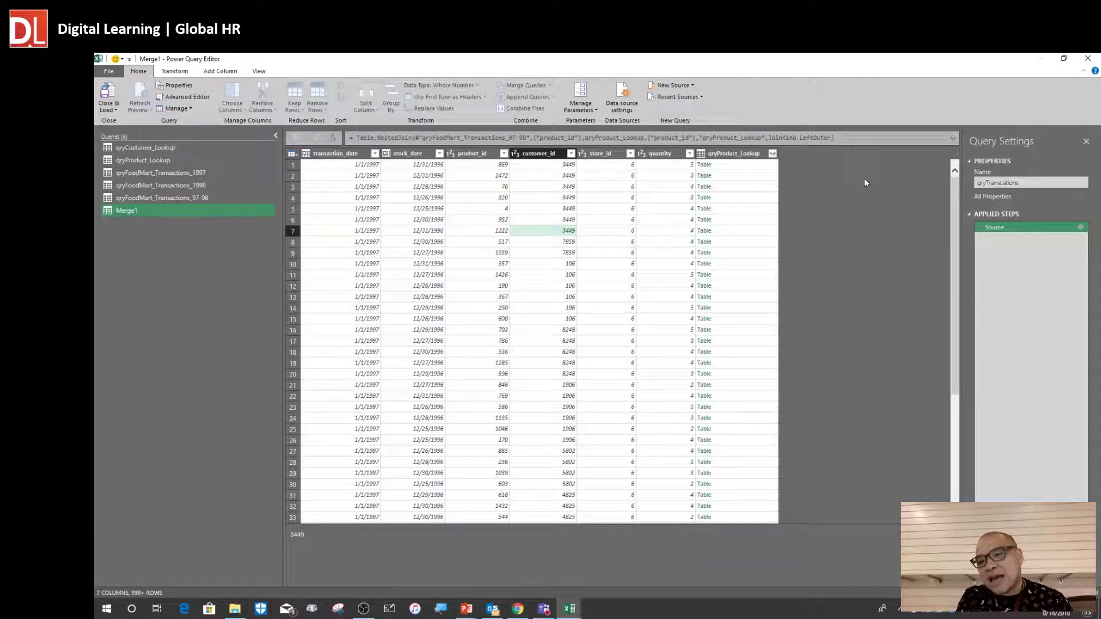
key("Return")
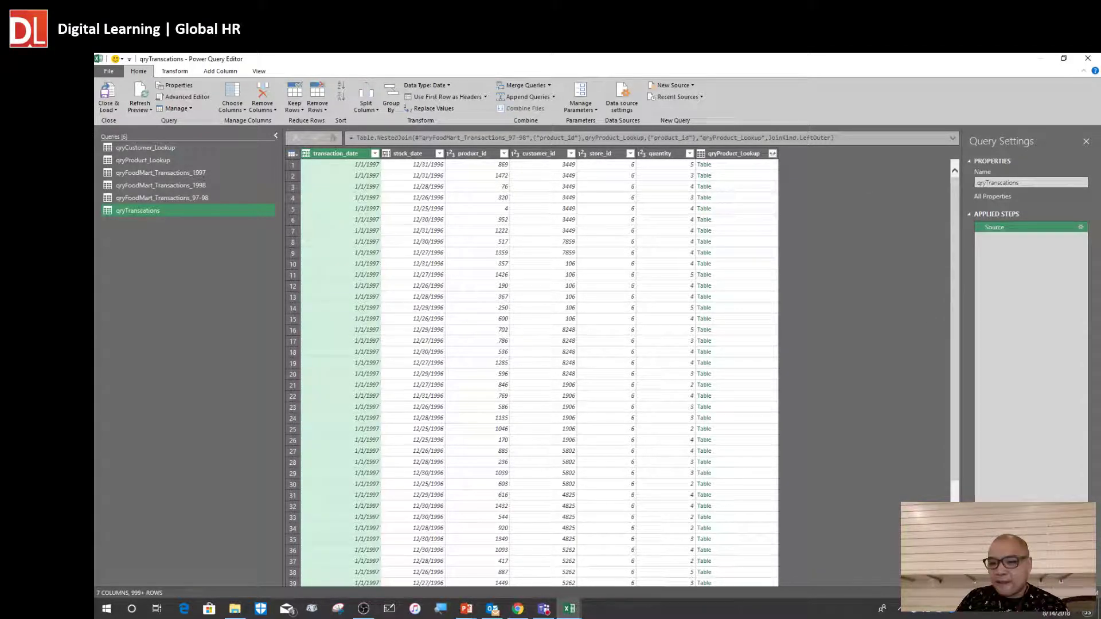
Expand the qryProduct_Lookup column to only product_brand, product_name, profit, recyclable and low_fat, keeping the original column name as prefix.
left_click(601, 241)
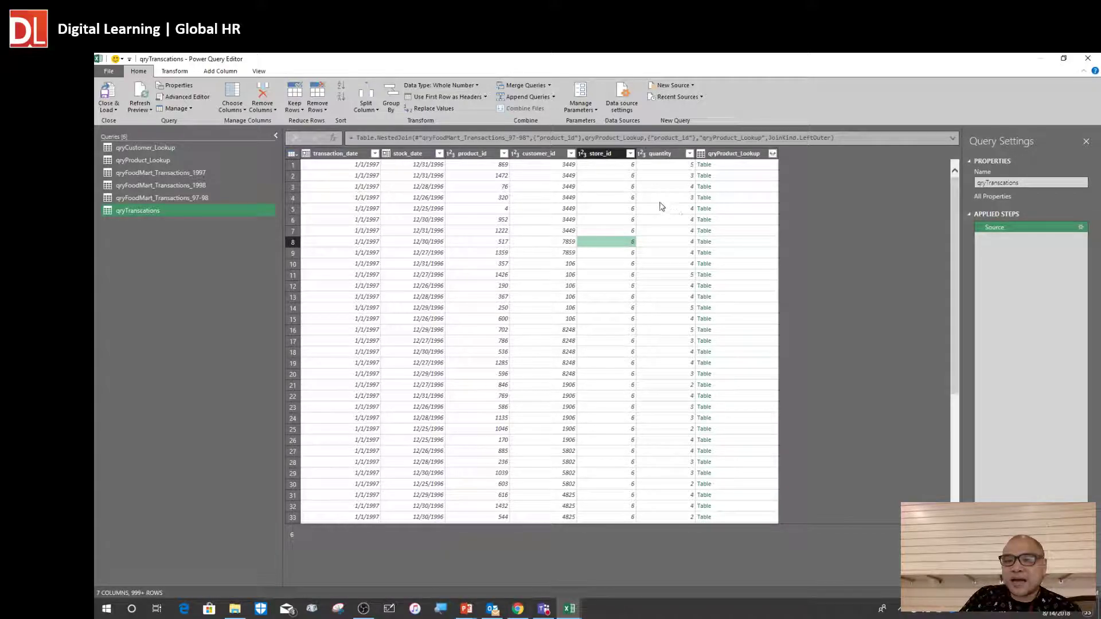
left_click(618, 200)
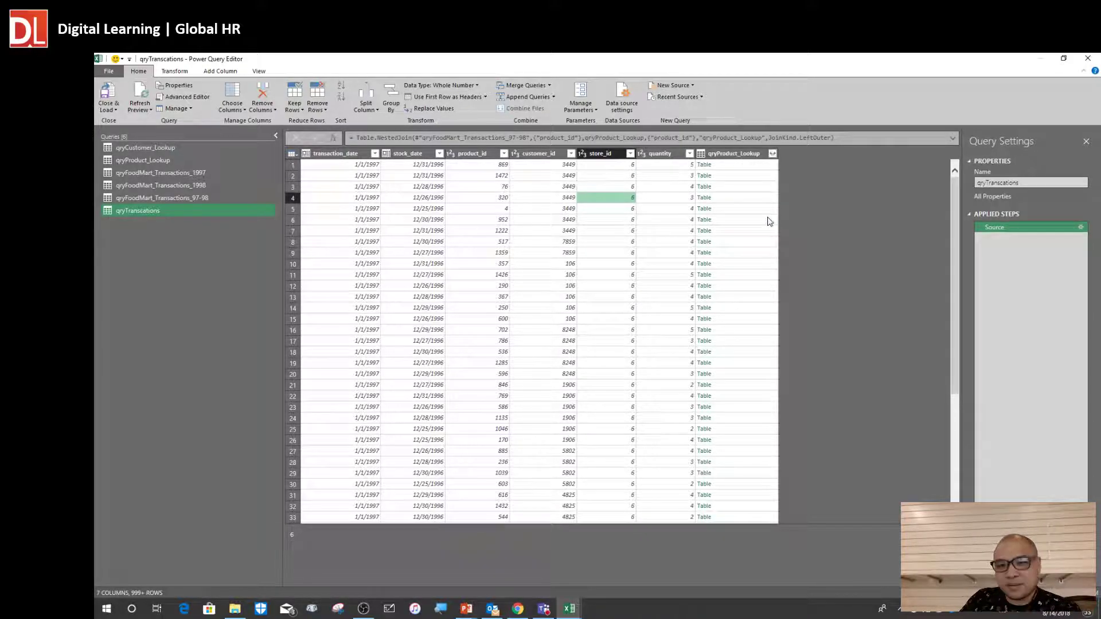
left_click(773, 154)
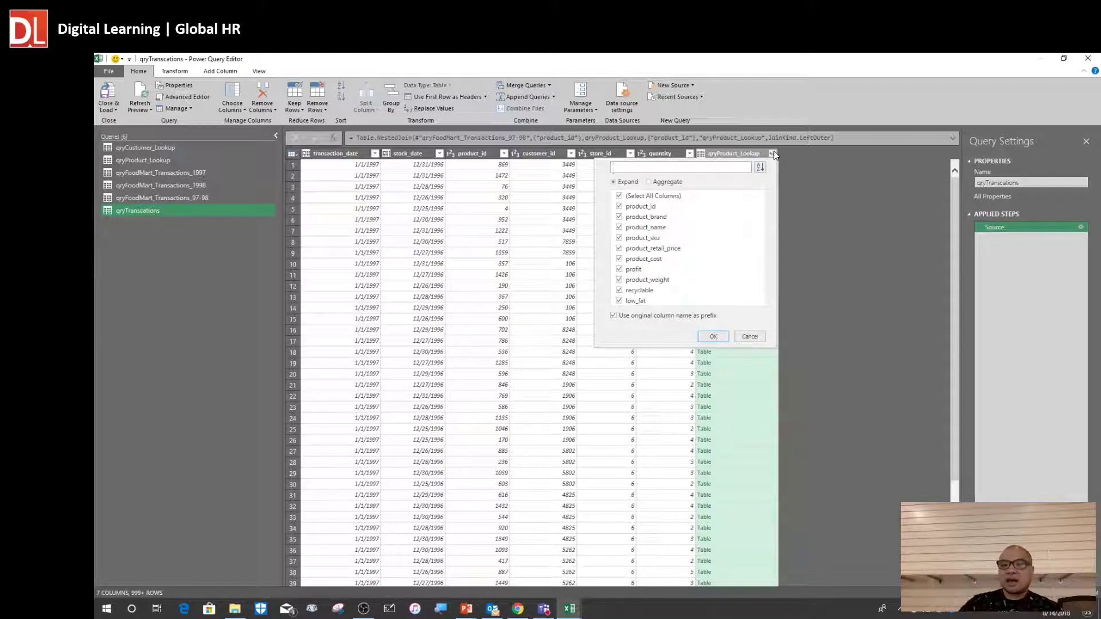
left_click(620, 197)
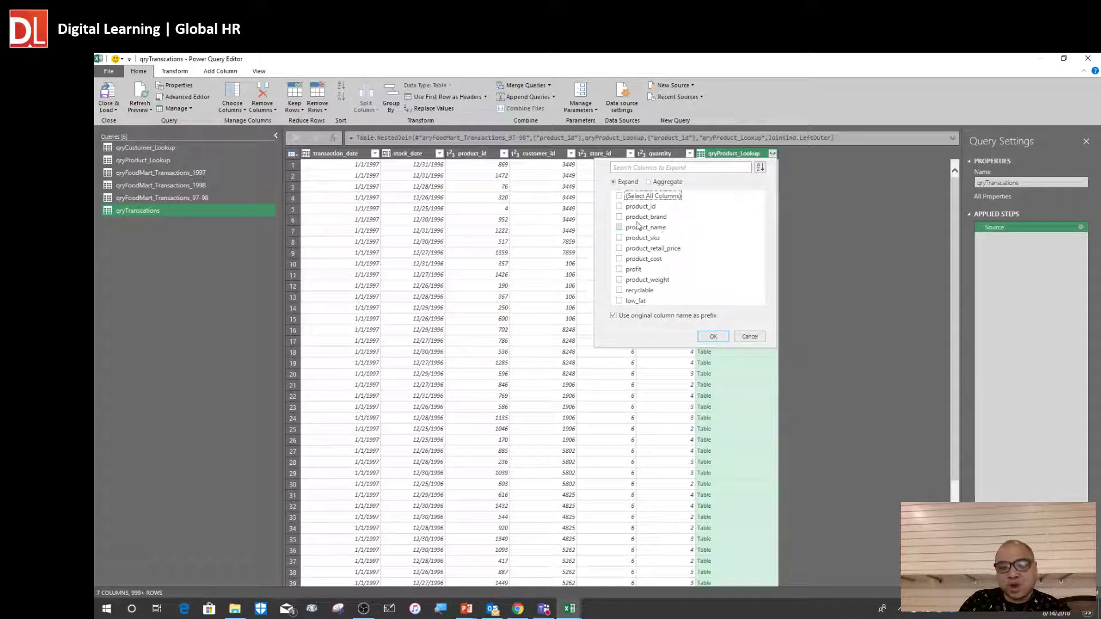
left_click(620, 217)
left_click(620, 227)
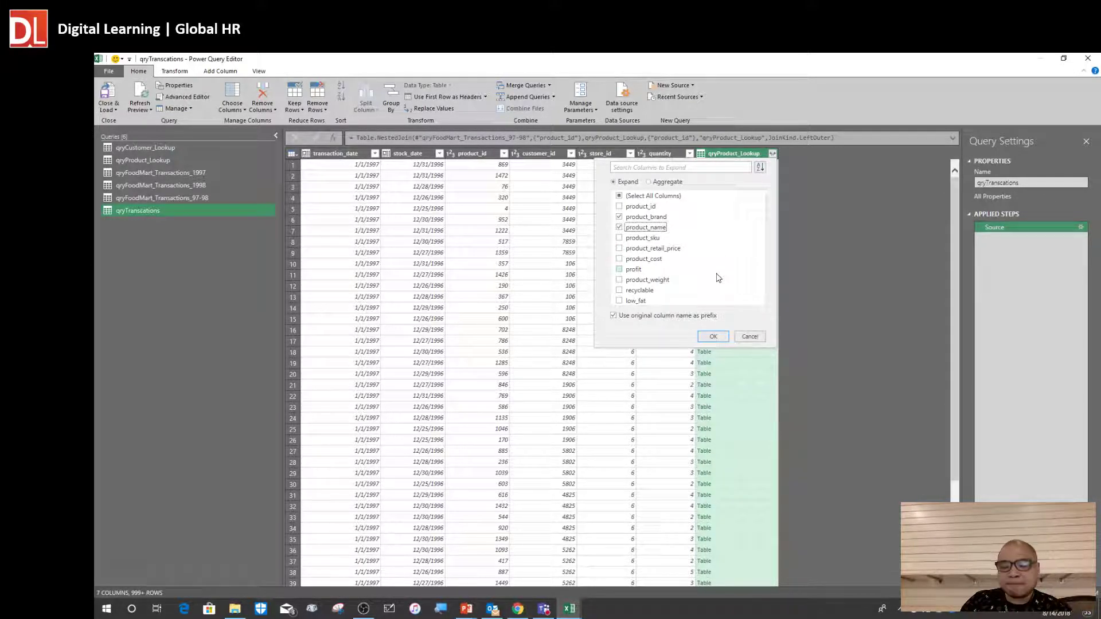
left_click(620, 271)
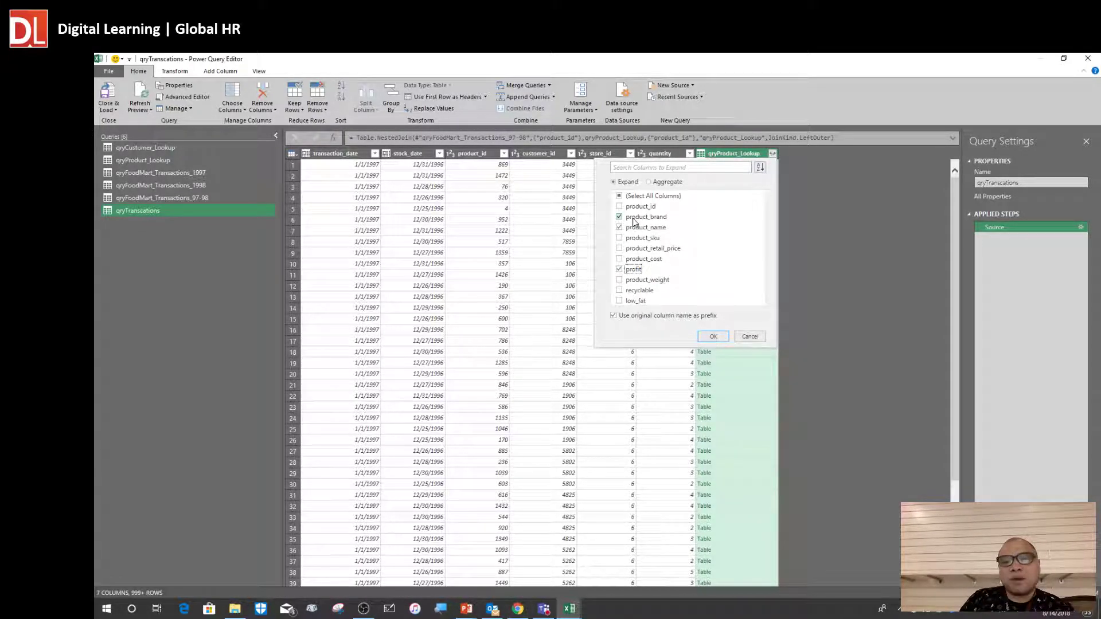
left_click(621, 291)
left_click(620, 301)
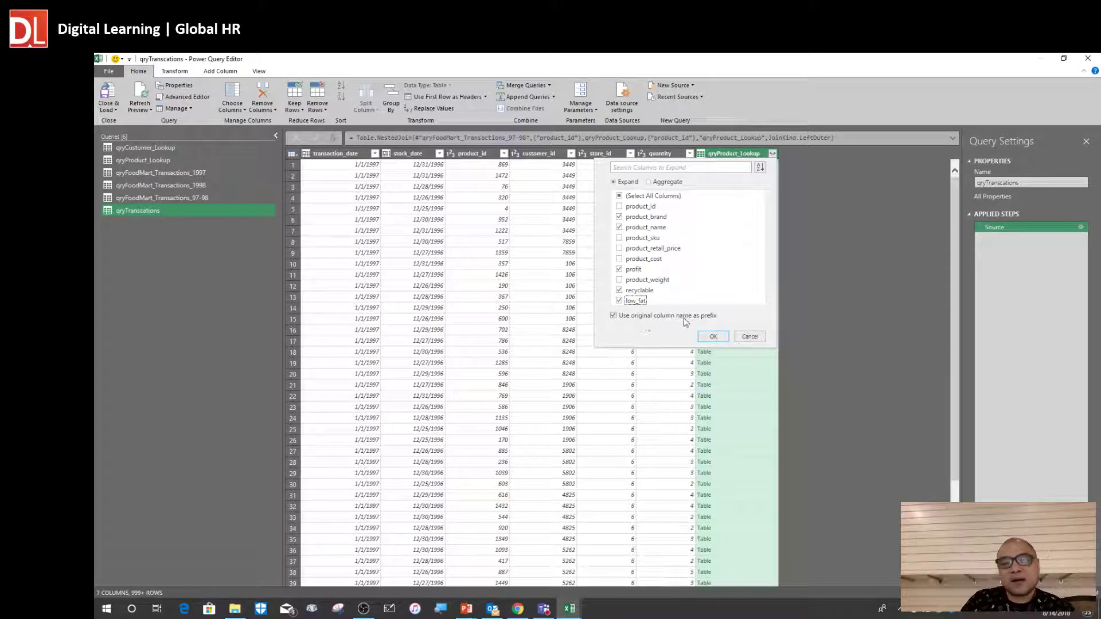
left_click(713, 337)
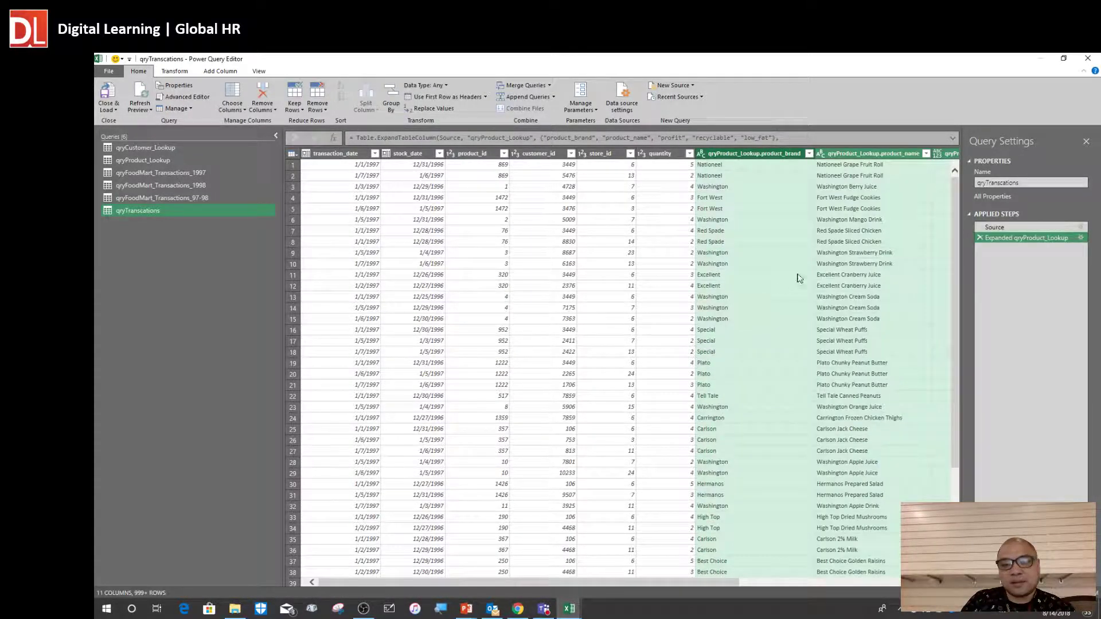
Look through the expanded product brand, product name and profit columns in several rows of the merged query.
left_click(769, 308)
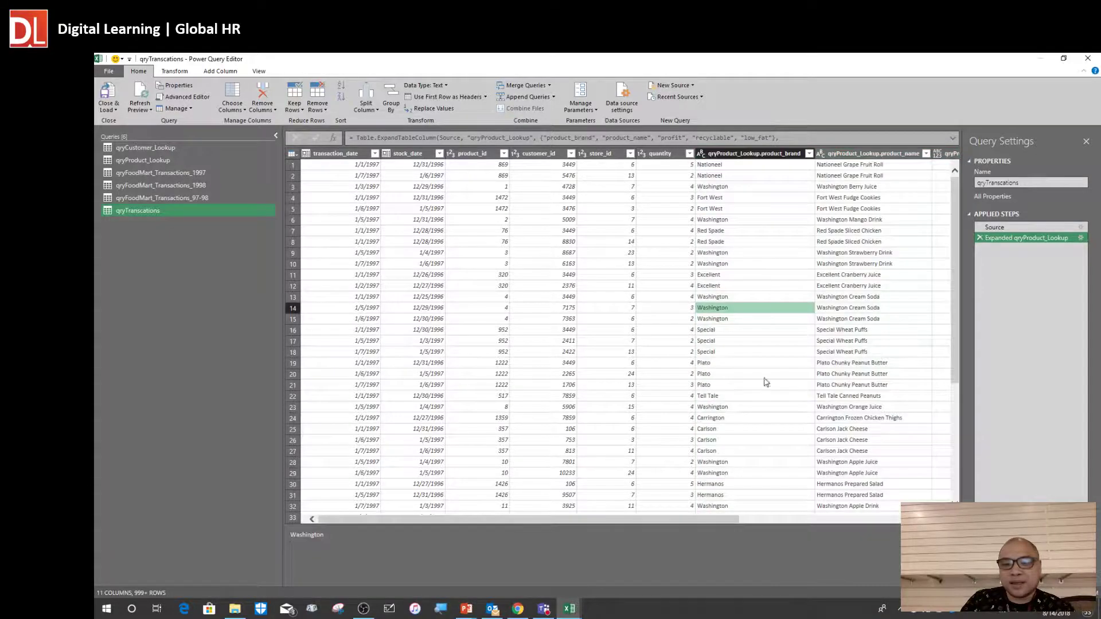
left_click_drag(717, 520, 884, 533)
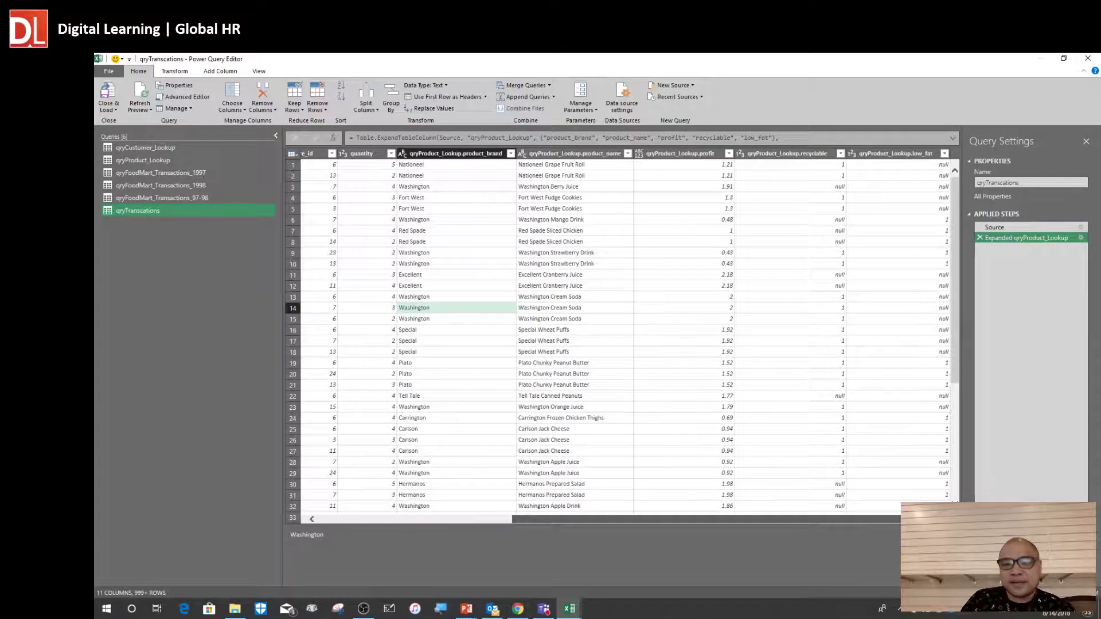
left_click(705, 353)
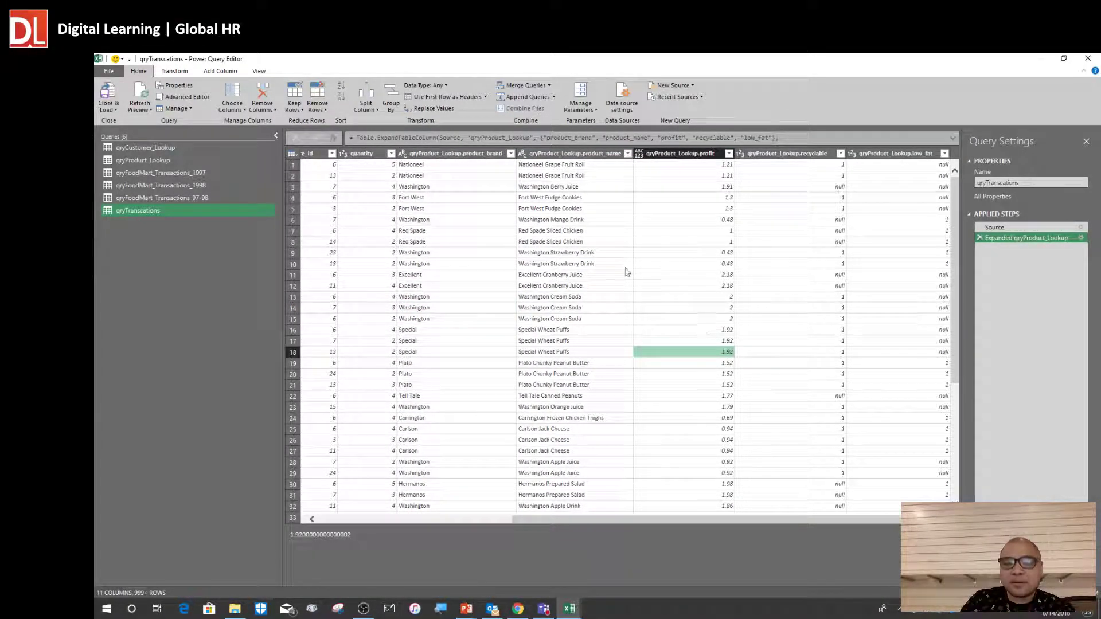
left_click(697, 244)
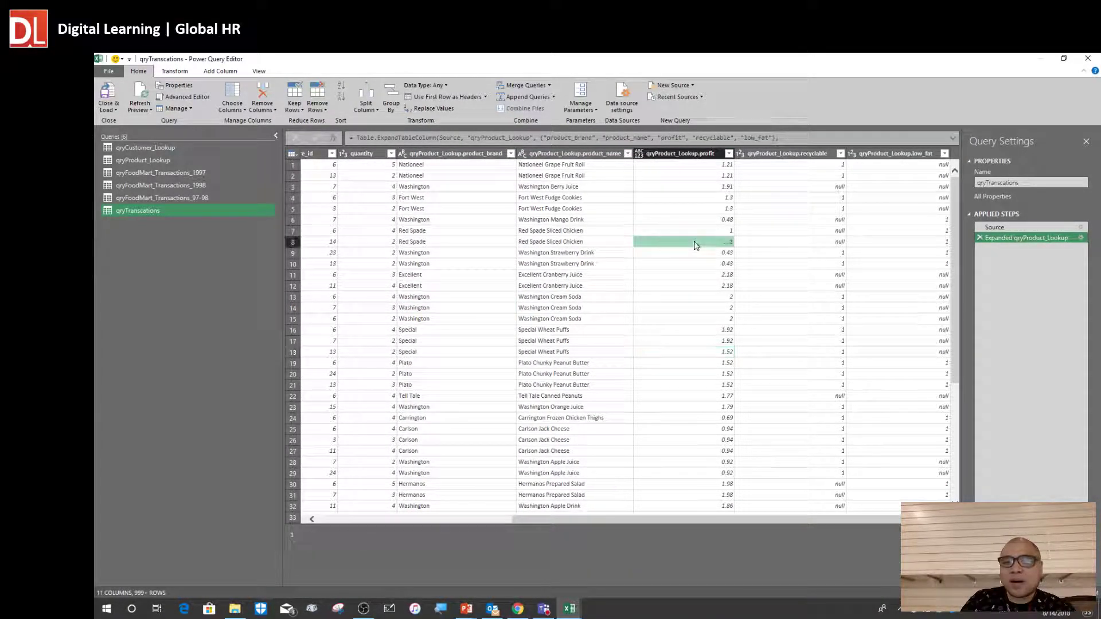
left_click(697, 177)
left_click(447, 232)
left_click(541, 244)
left_click(400, 277)
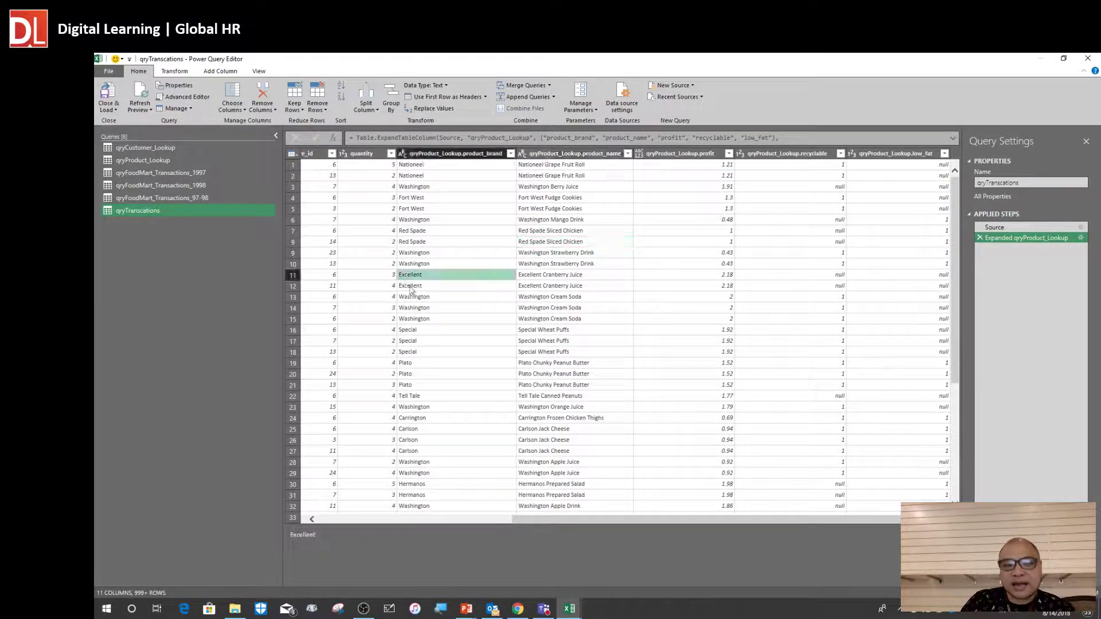
Examine the first records column by column, checking their product brand, product name, profit, recyclable and low_fat values.
left_click_drag(647, 518, 550, 518)
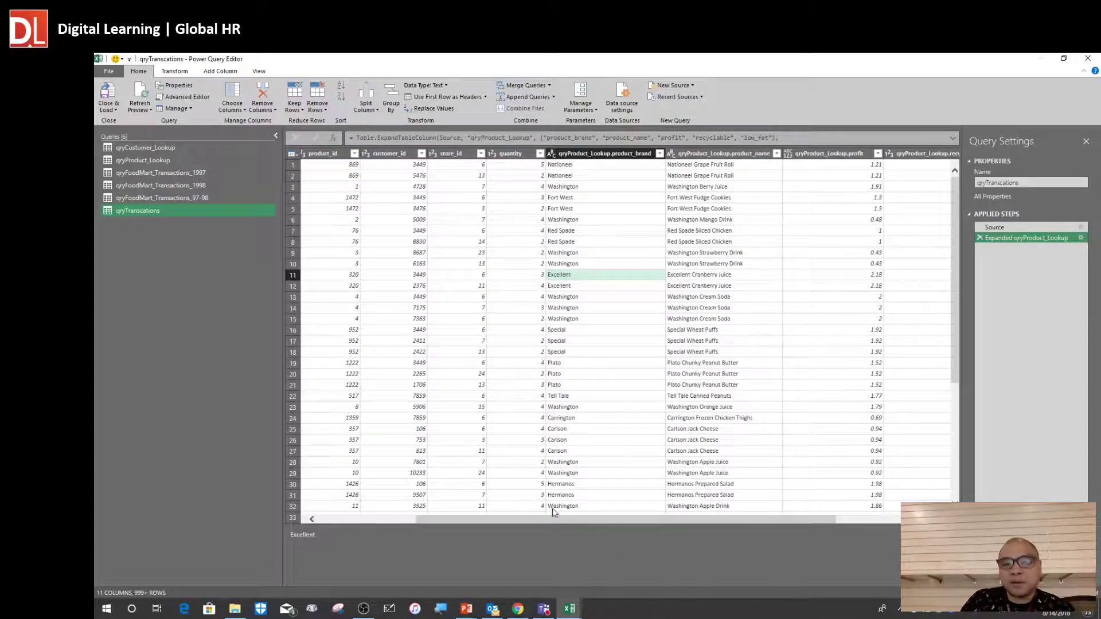
left_click(599, 188)
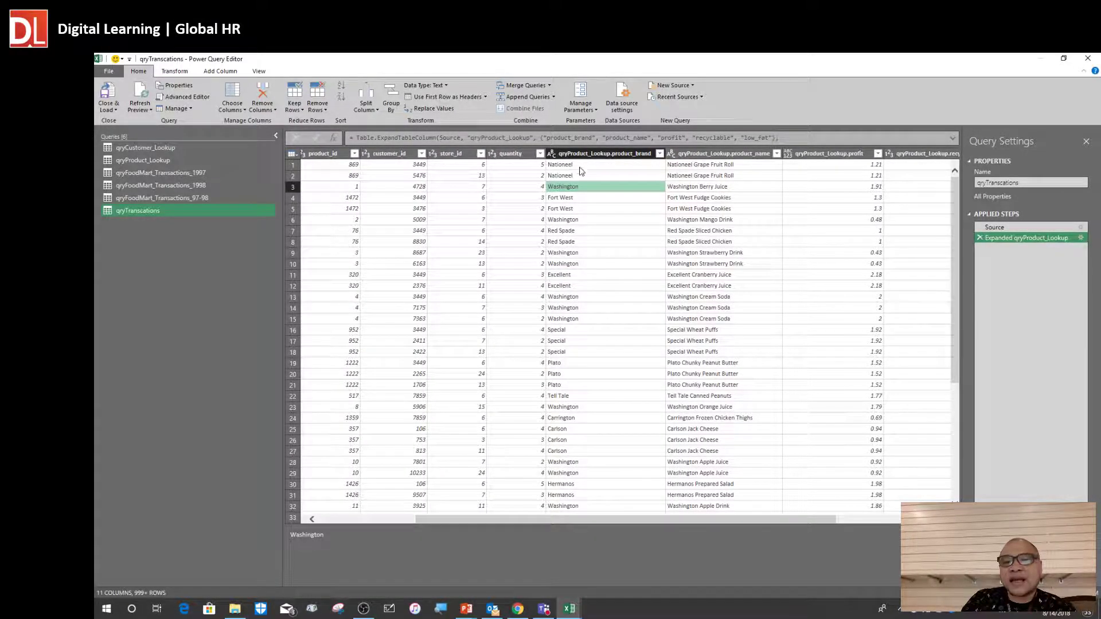
left_click(579, 165)
left_click(725, 187)
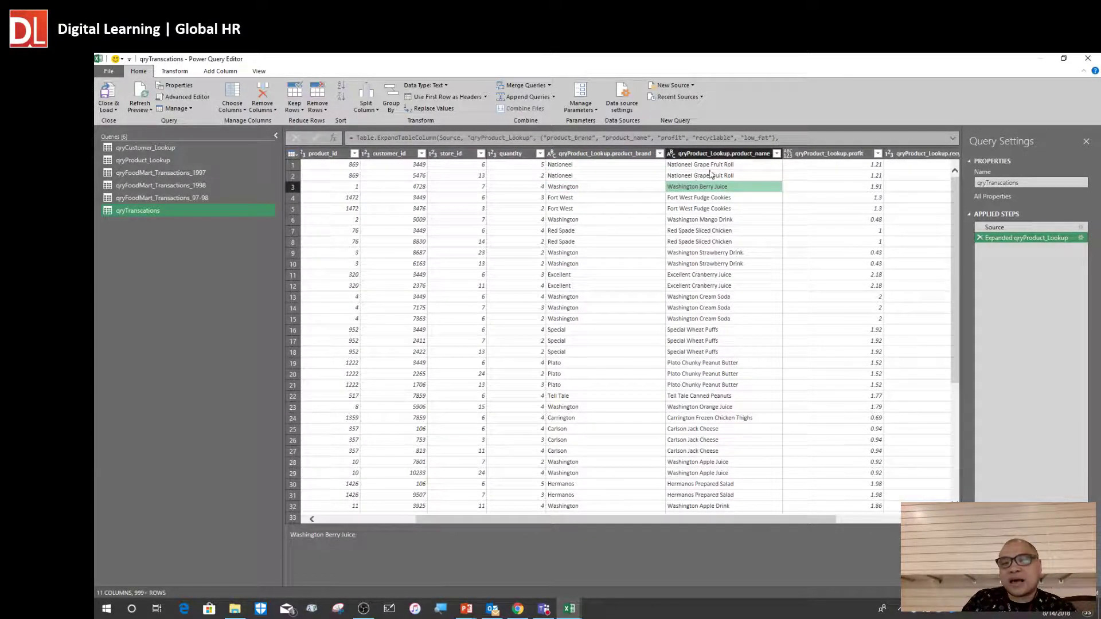
left_click(715, 167)
left_click_drag(665, 519, 762, 519)
left_click(682, 178)
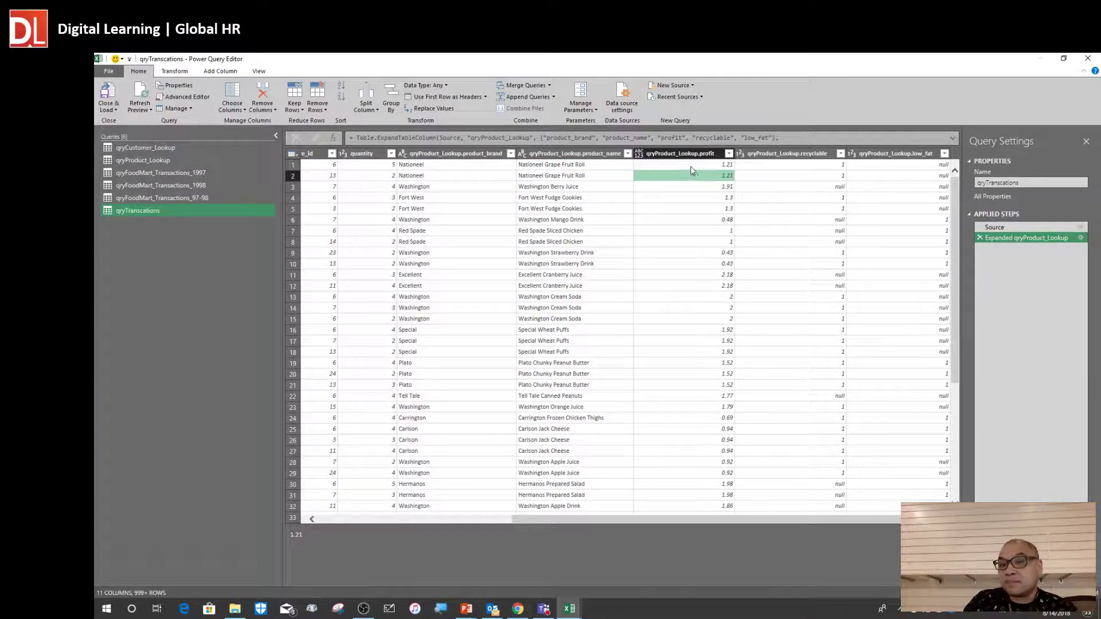
left_click(683, 164)
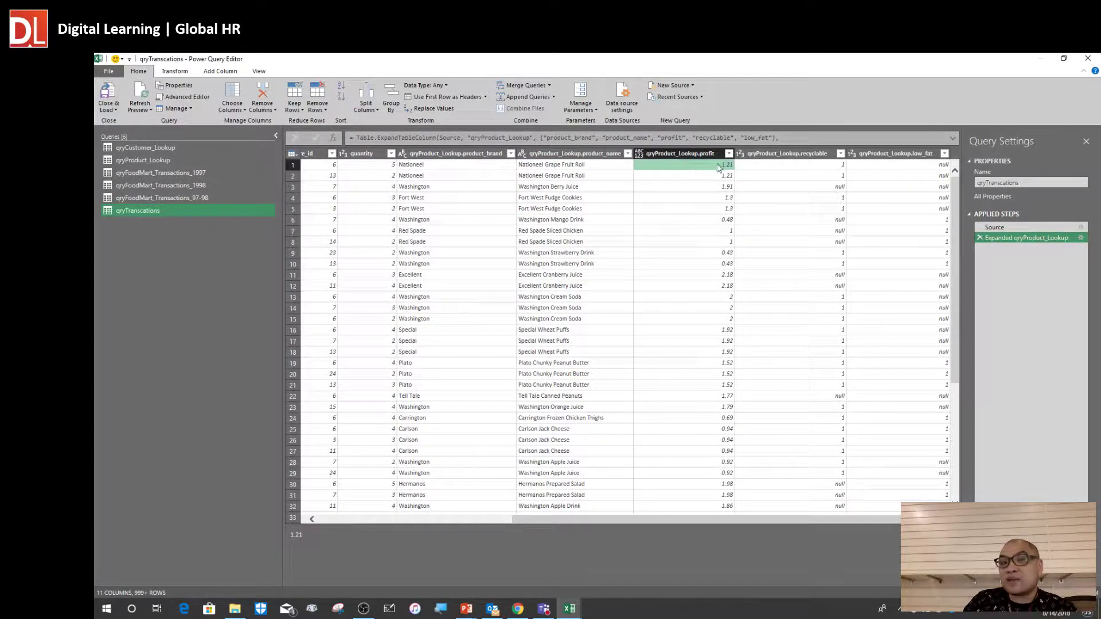
left_click(784, 166)
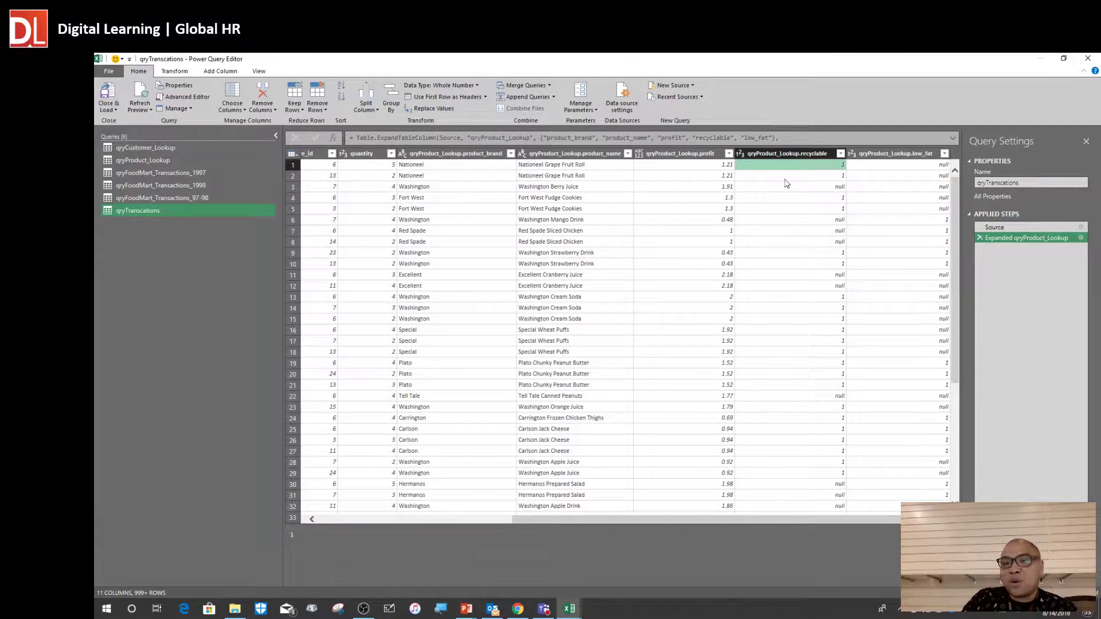
left_click(904, 165)
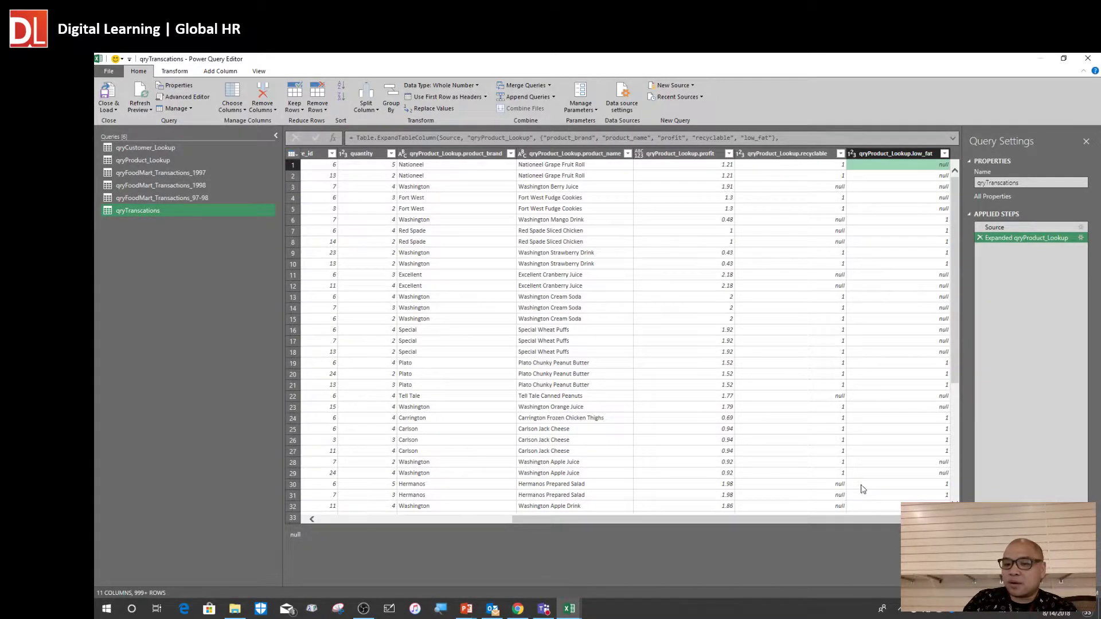